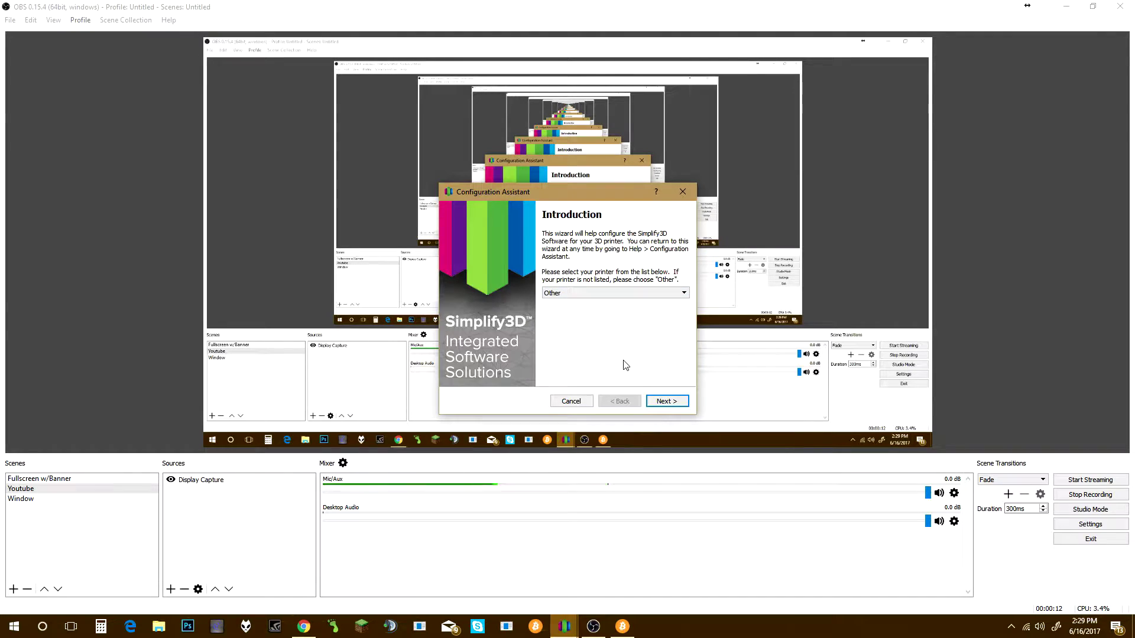
Set up a printer named Anet A6 with a Cartesian robot machine type, RepRap (Marlin/Repetier/Sprinter) firmware and 115200 baud rate.
click(664, 406)
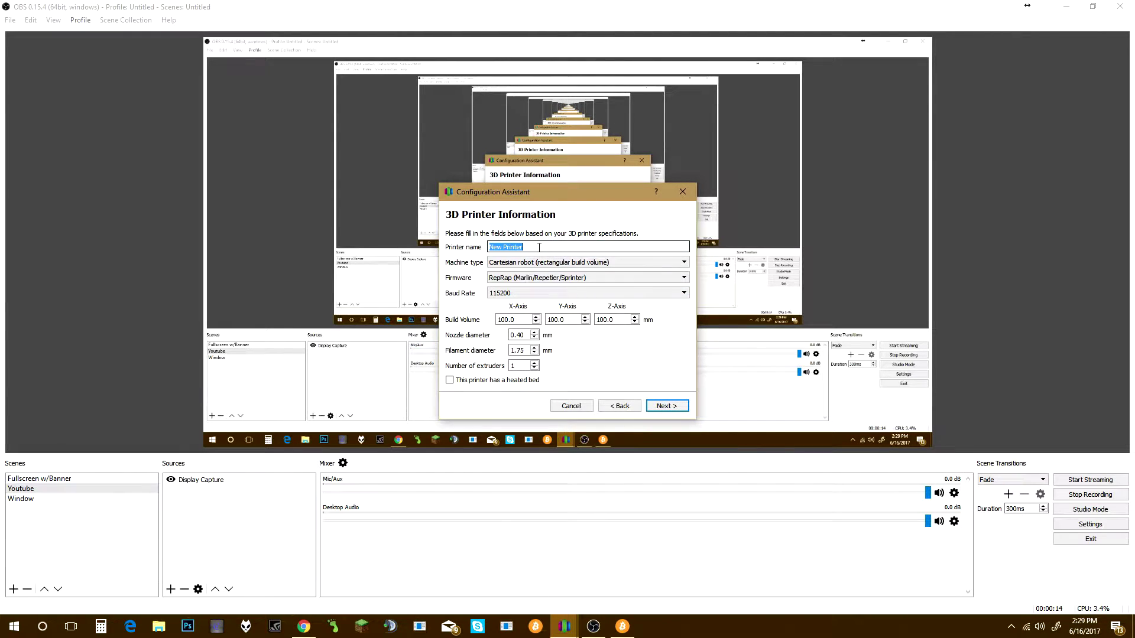
text(Anet )
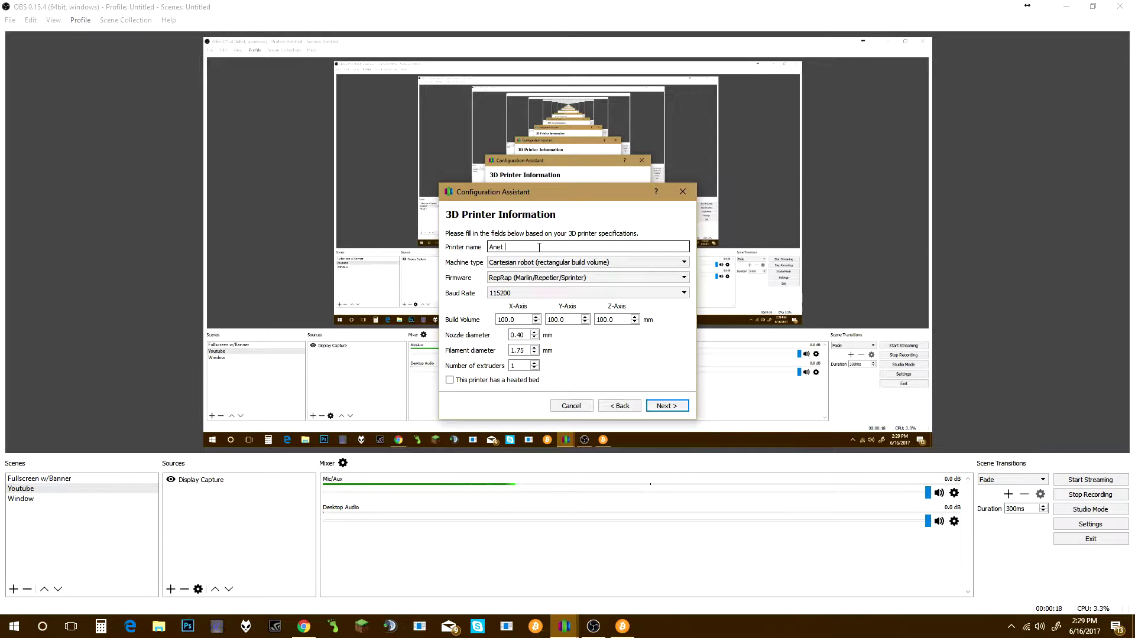
text(A6)
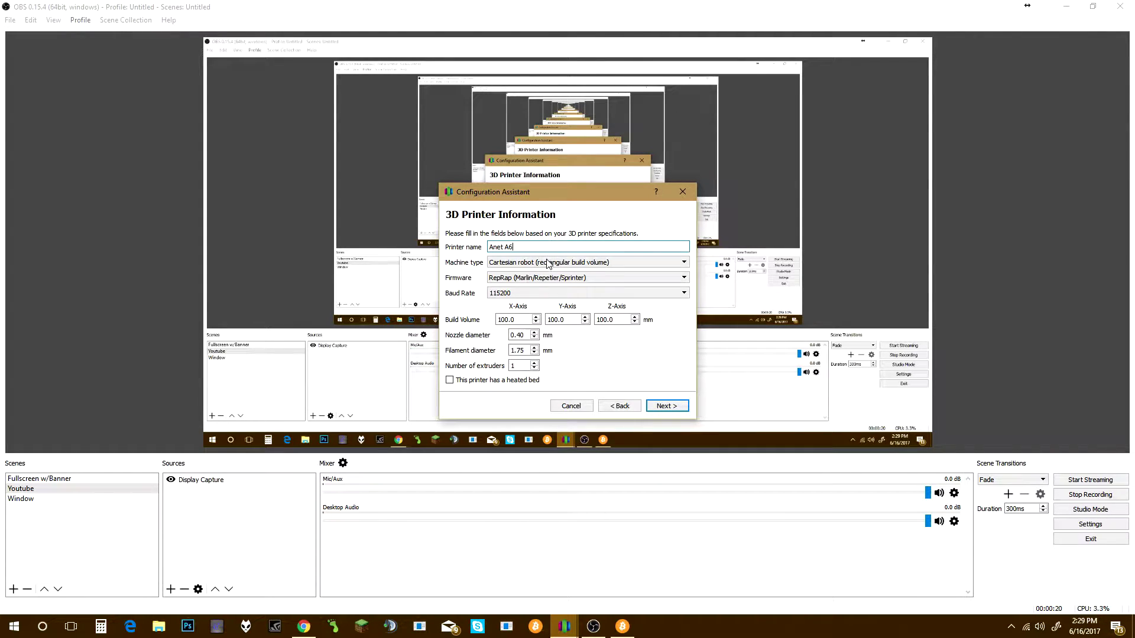
click(544, 262)
click(544, 265)
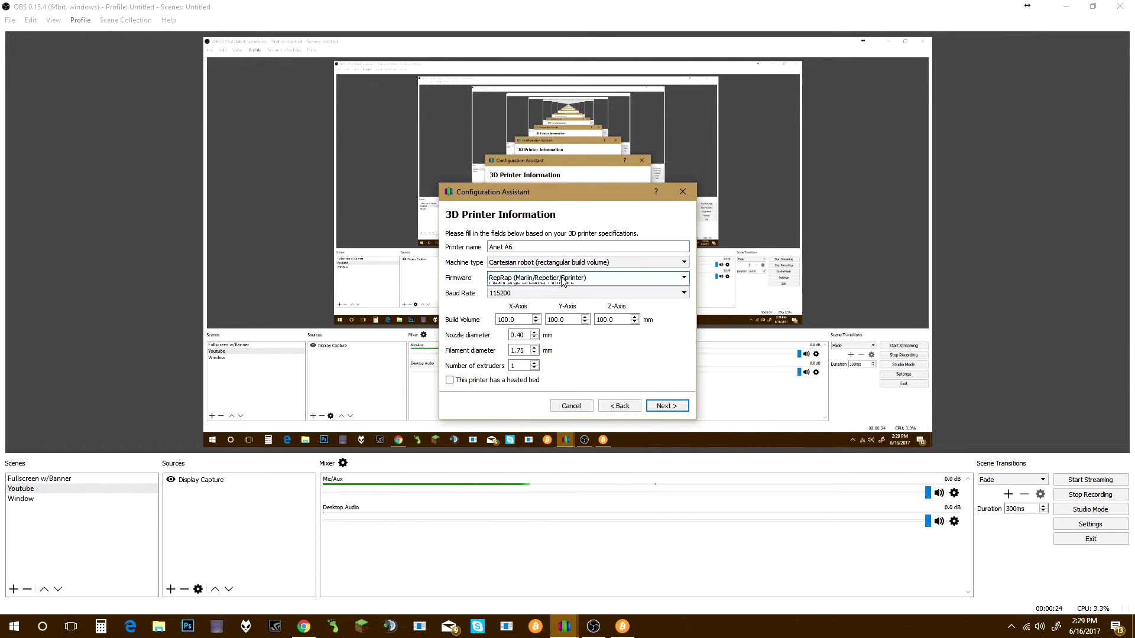
click(561, 277)
click(561, 277)
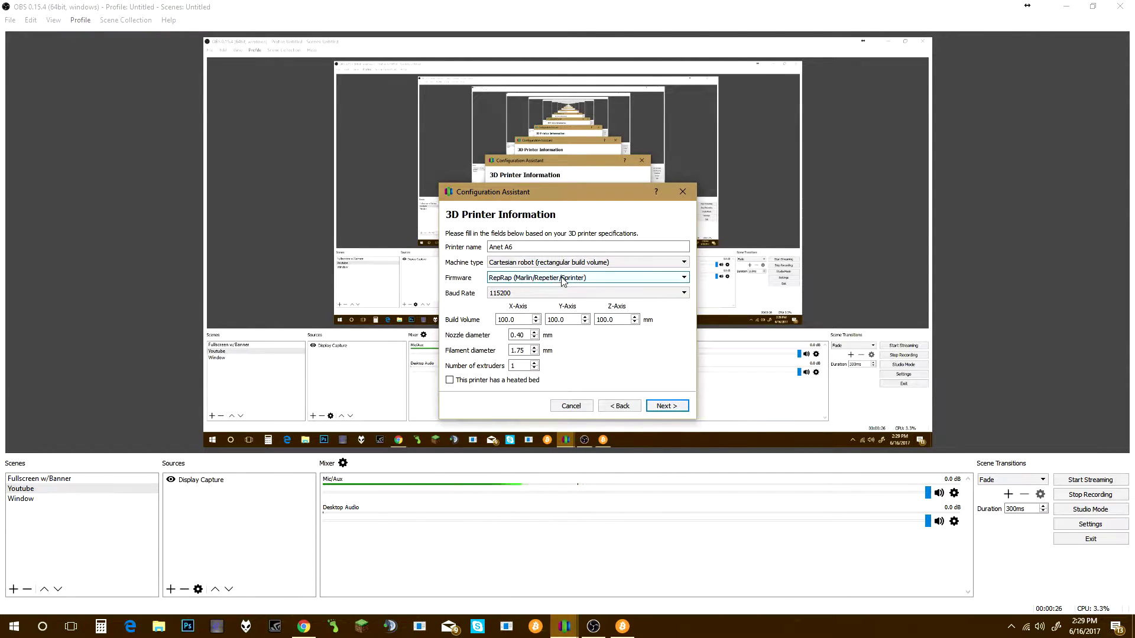
click(525, 293)
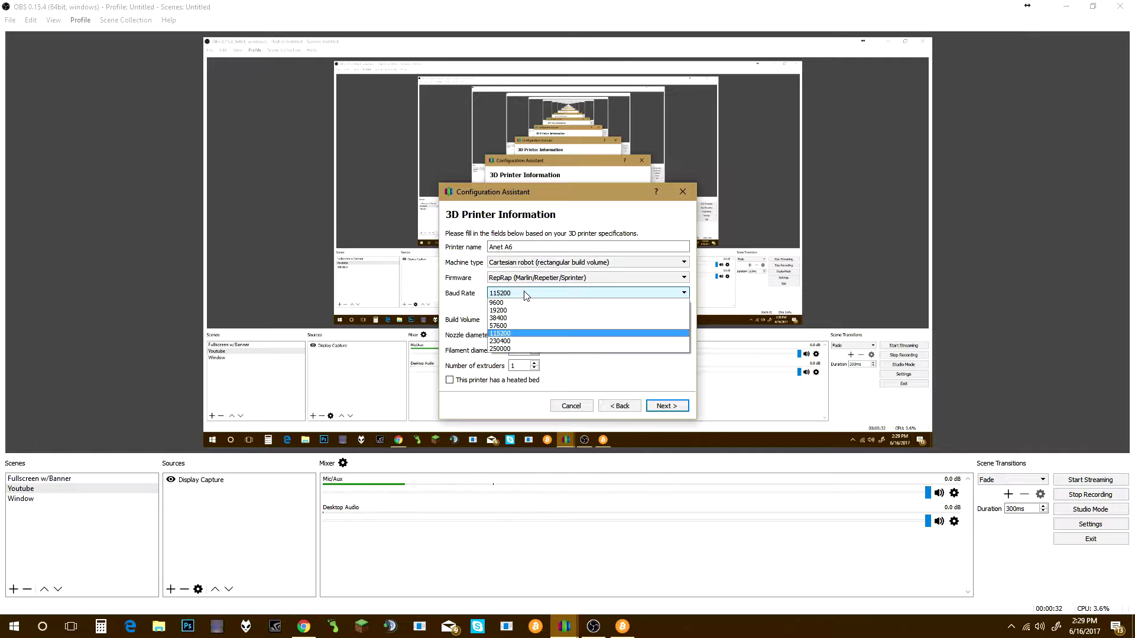
click(514, 294)
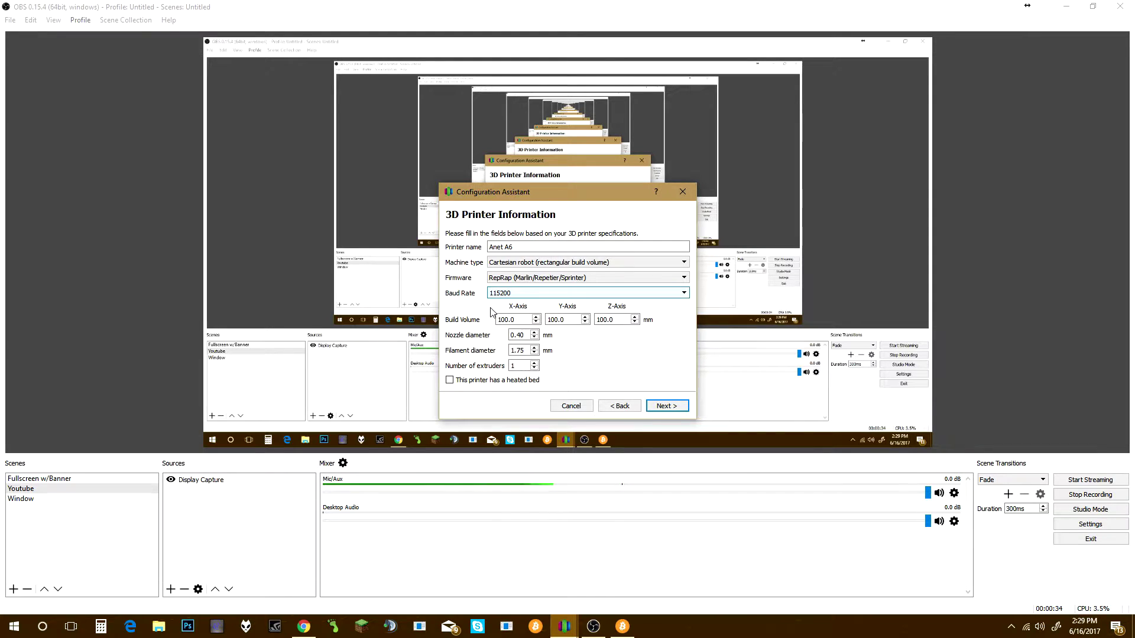
Set the printer's build volume to 220 mm in X, 220 mm in Y and 230 mm in Z.
key(Tab)
text(22)
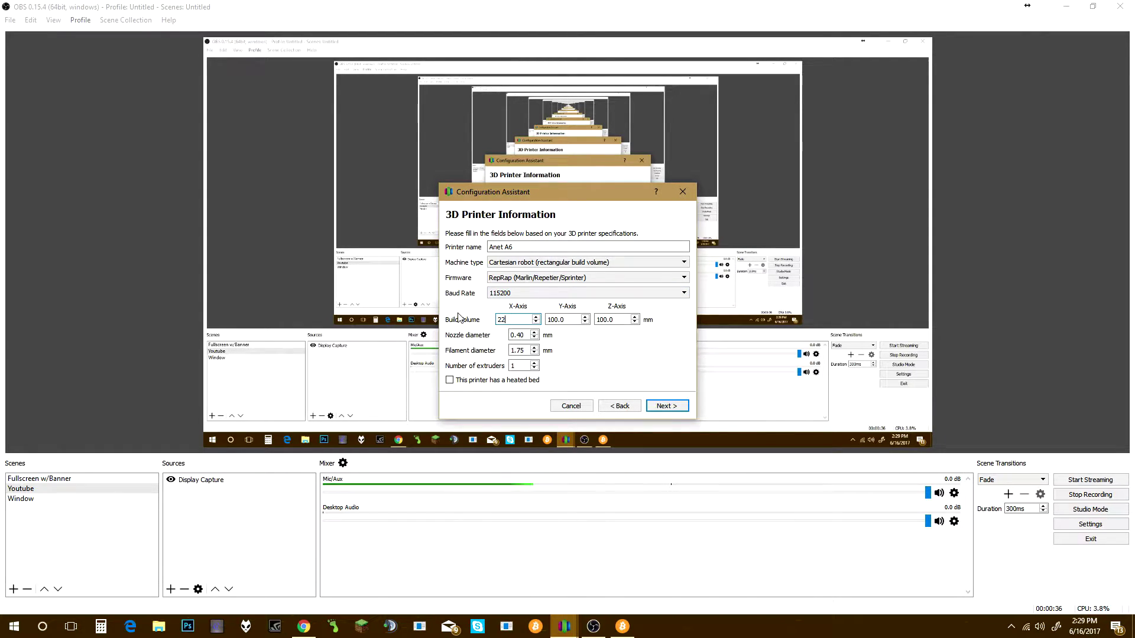
text(0)
key(Tab)
text(22)
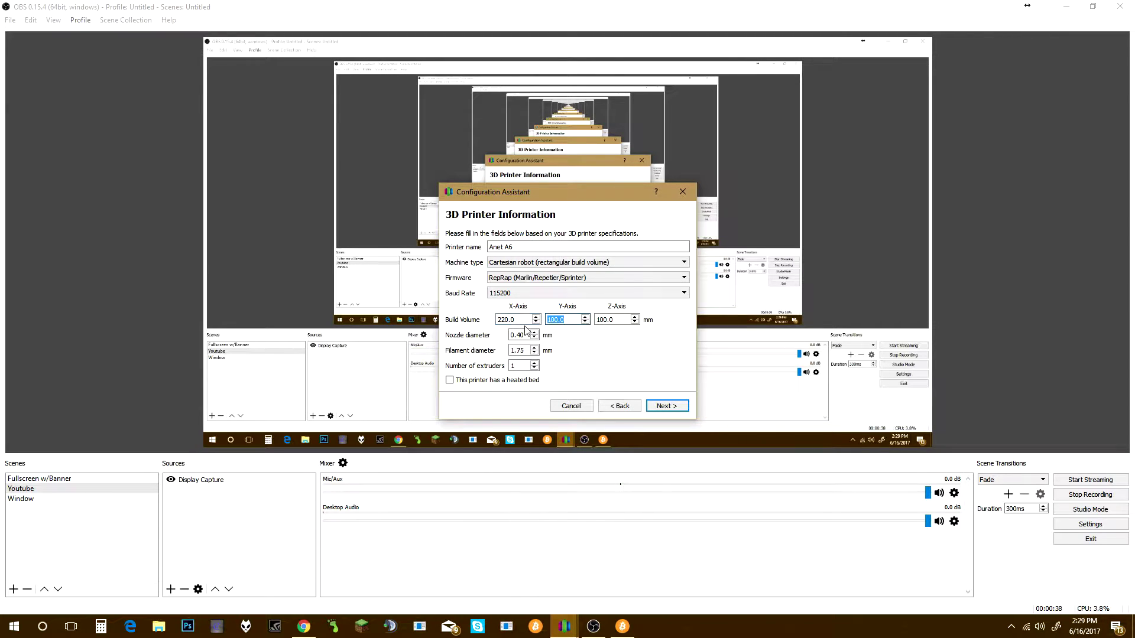
text(0)
key(Tab)
text(23)
Mark the printer as having a heated bed and finish the Configuration Assistant.
click(482, 381)
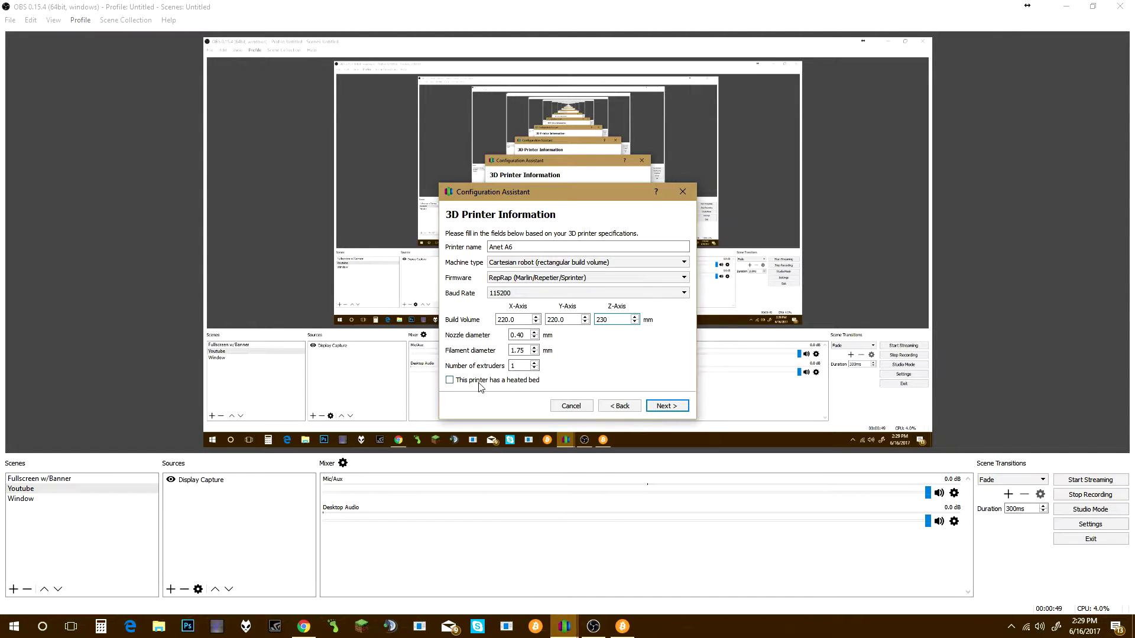
click(525, 350)
key(shift+Tab)
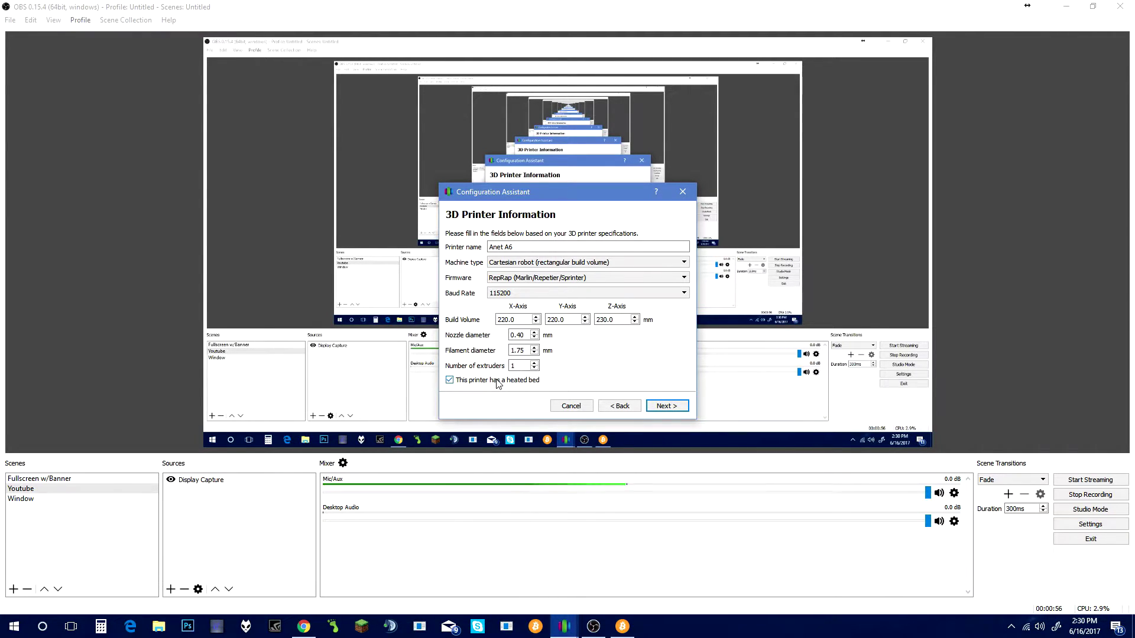
click(663, 408)
click(661, 403)
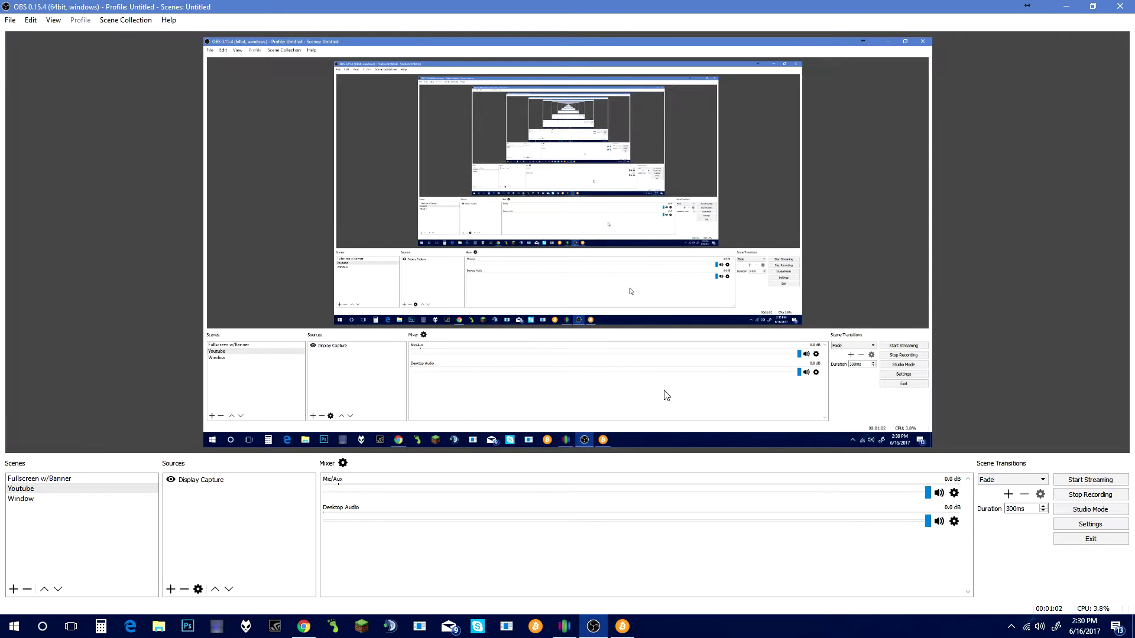
Switch to the main Simplify3D window and remove the existing 3DBenchy model and Process1.
click(573, 632)
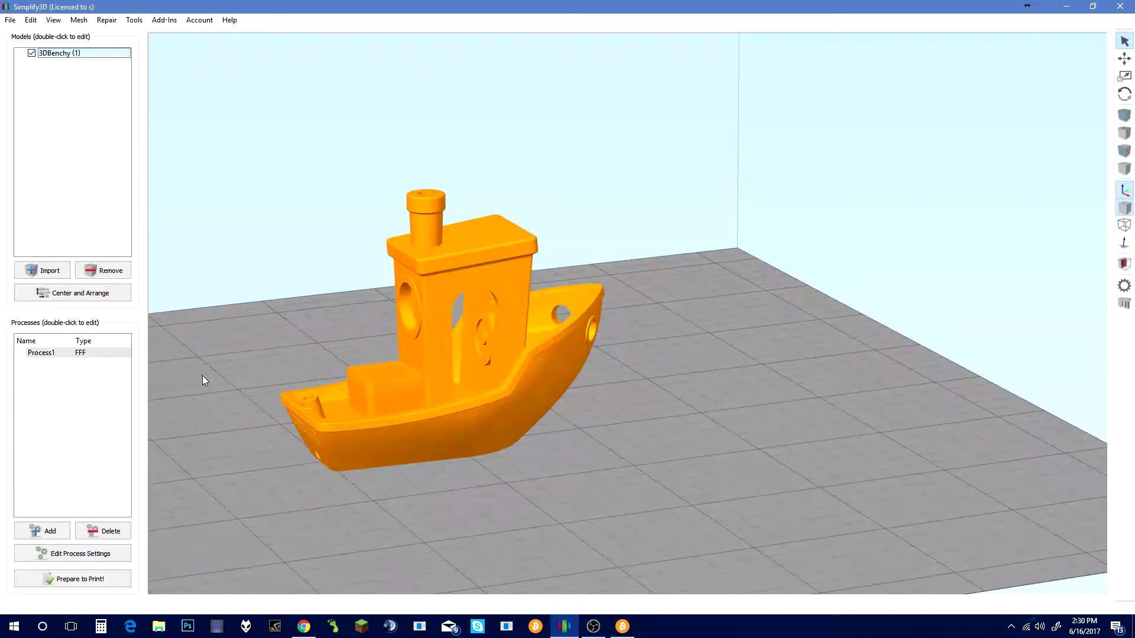
click(99, 271)
click(101, 531)
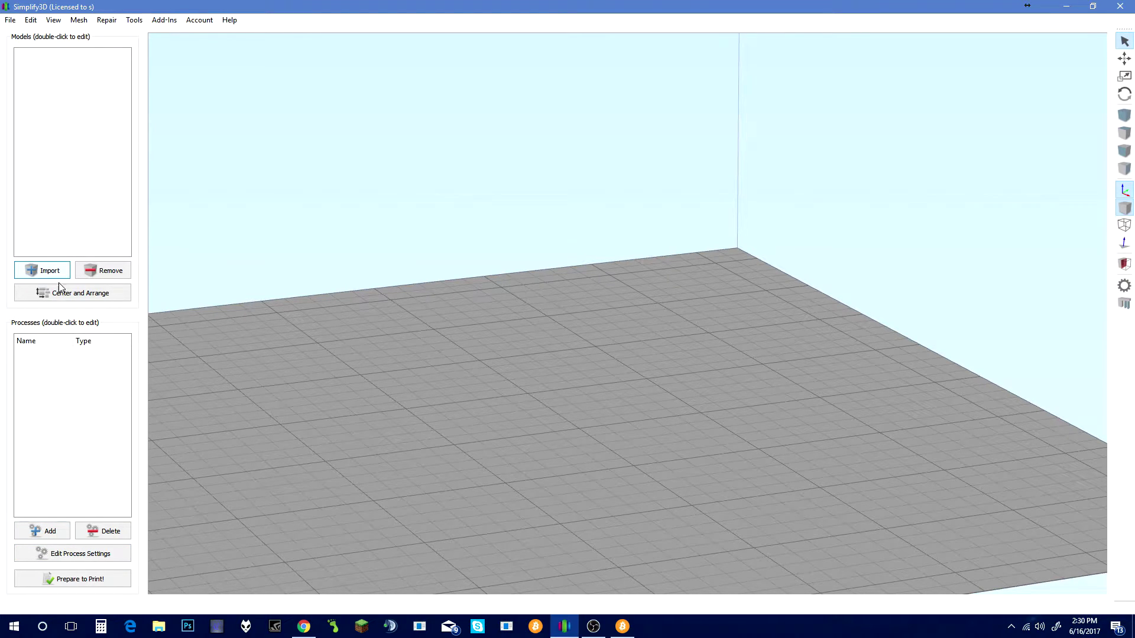
Import the downloaded 3DBenchy (1).stl from the Chrome browser onto the Simplify3D build plate.
click(313, 631)
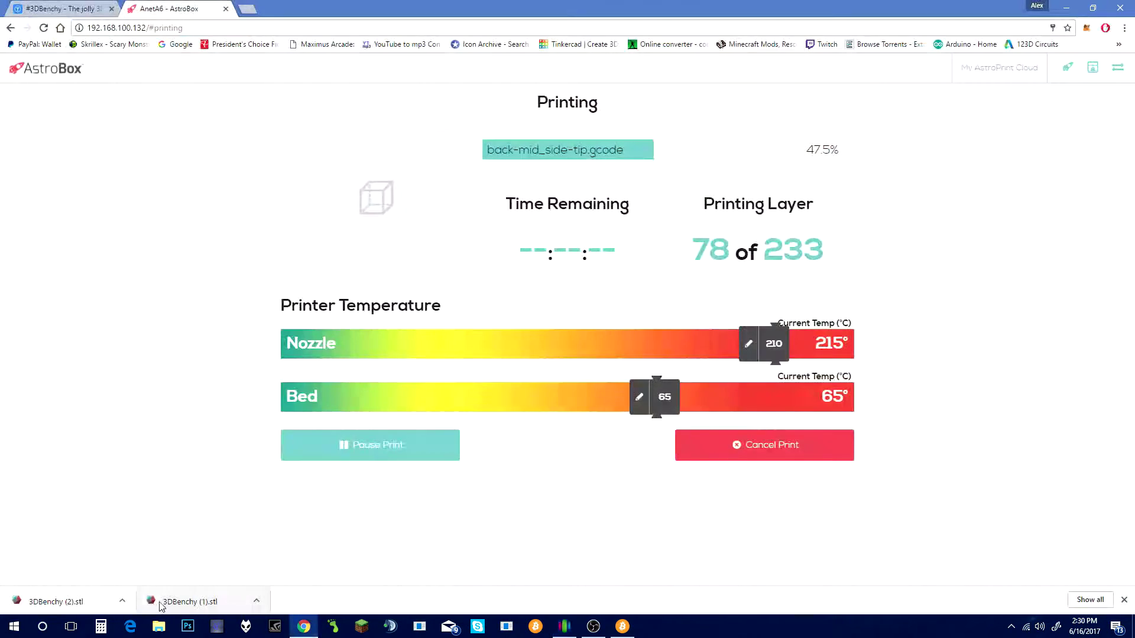
click(564, 627)
drag(566, 627, 527, 441)
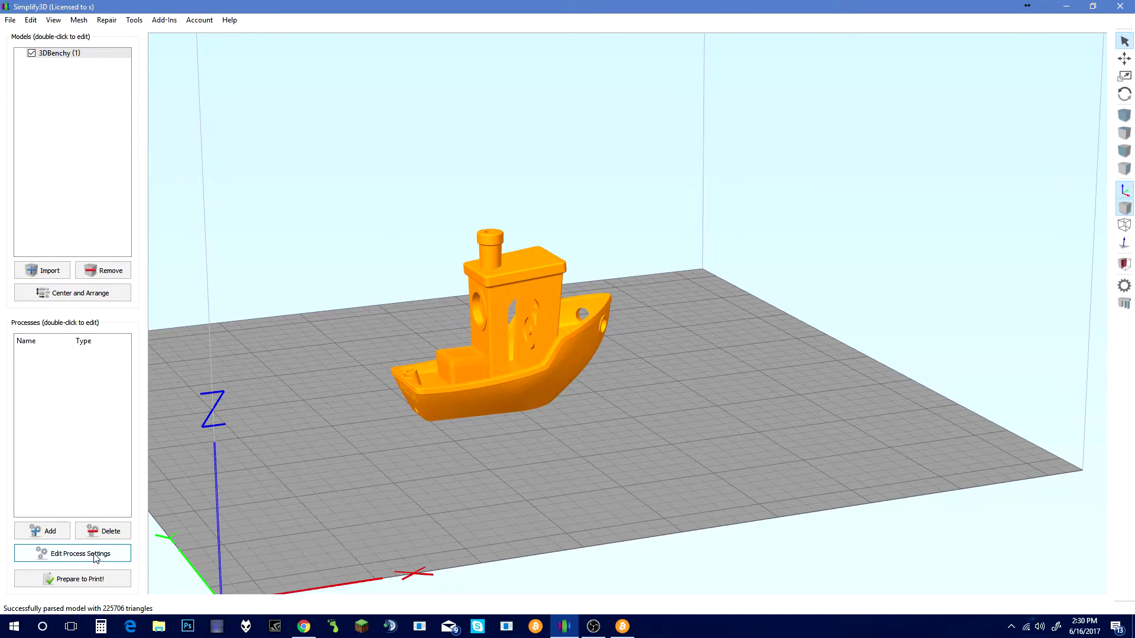
Add a new print process that uses the Anet A6 profile.
click(46, 531)
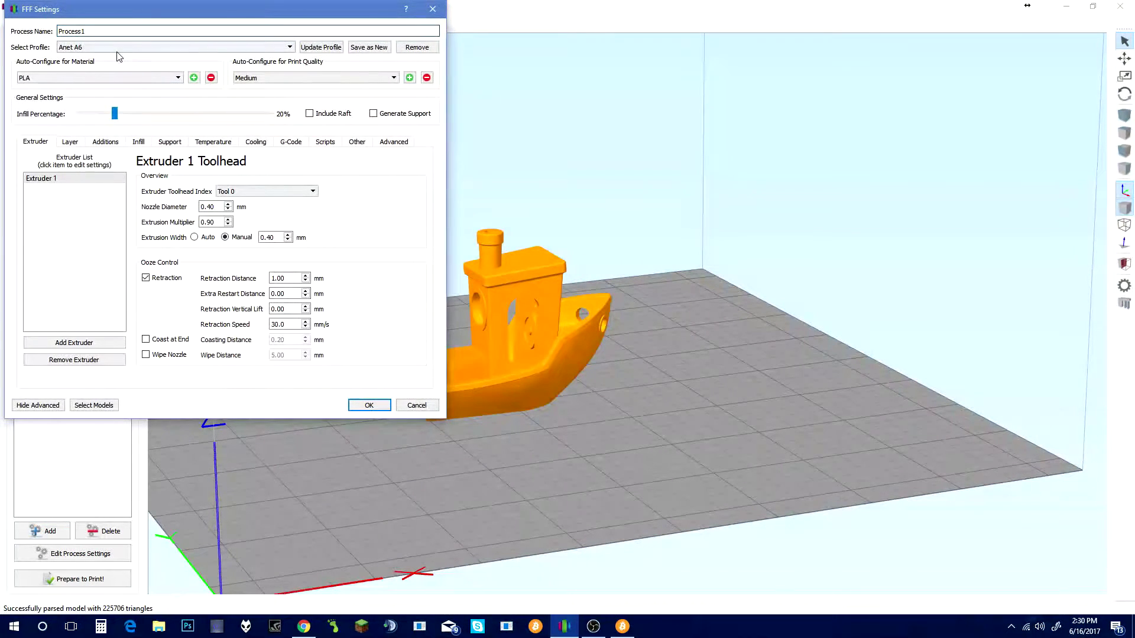
click(117, 48)
click(117, 55)
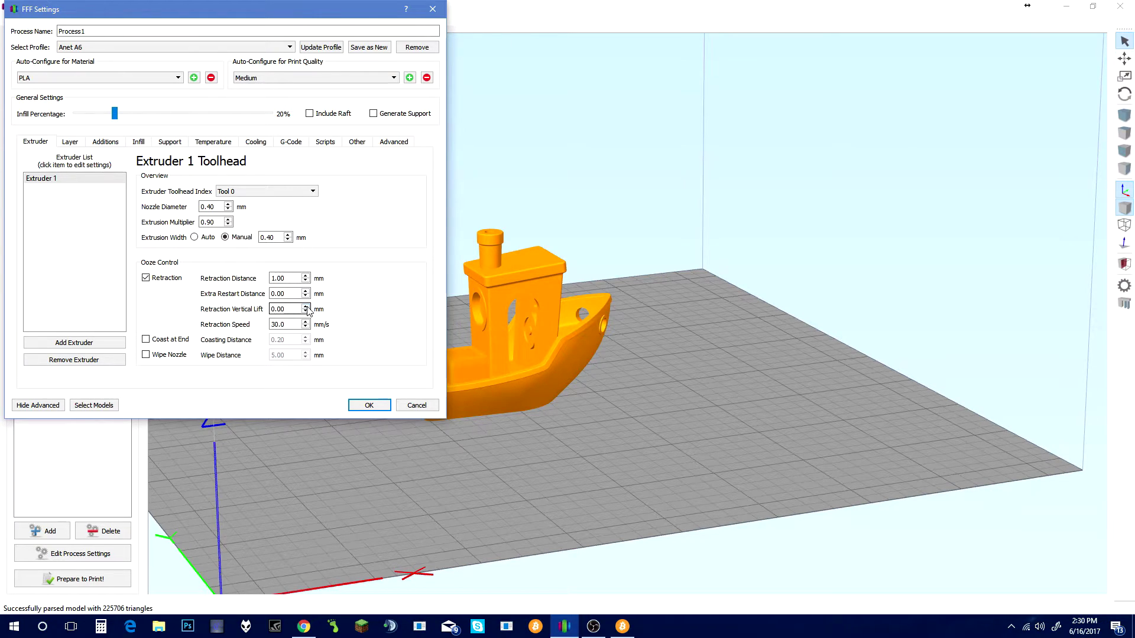
Set Extruder 1's retraction distance to 6 mm and its retraction vertical lift to 0.9 mm.
scroll(308, 277, up, 6)
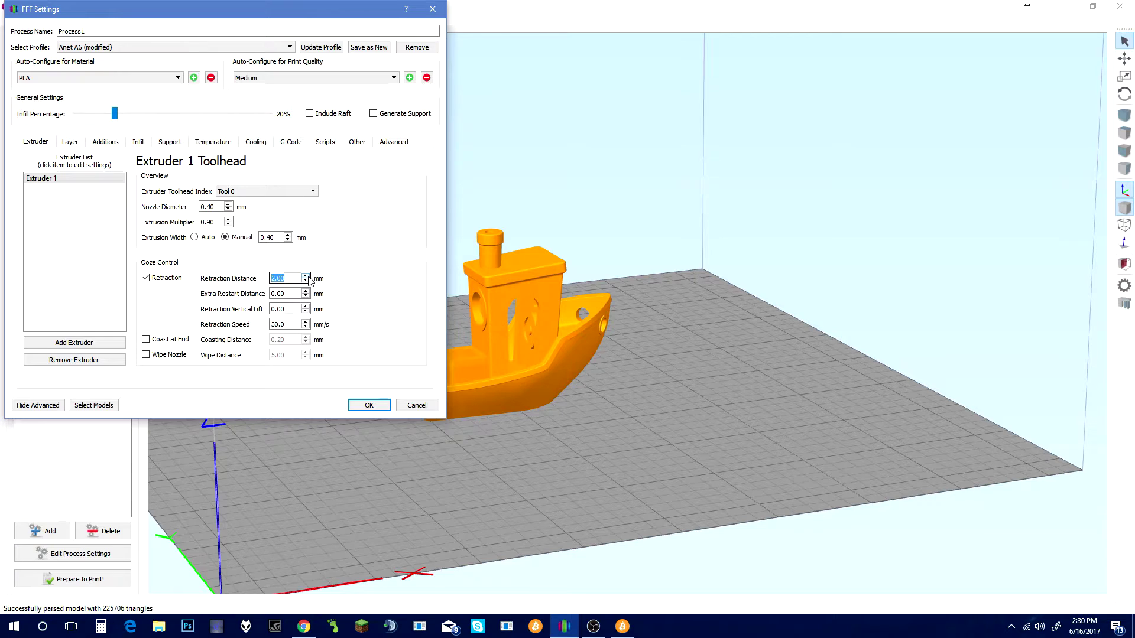
text(6)
key(Tab)
key(Tab)
key(Tab)
drag(288, 309, 264, 310)
text(0.9)
click(355, 304)
Set the primary layer height to 0.3 mm and the outline/perimeter shells to 4.
click(81, 144)
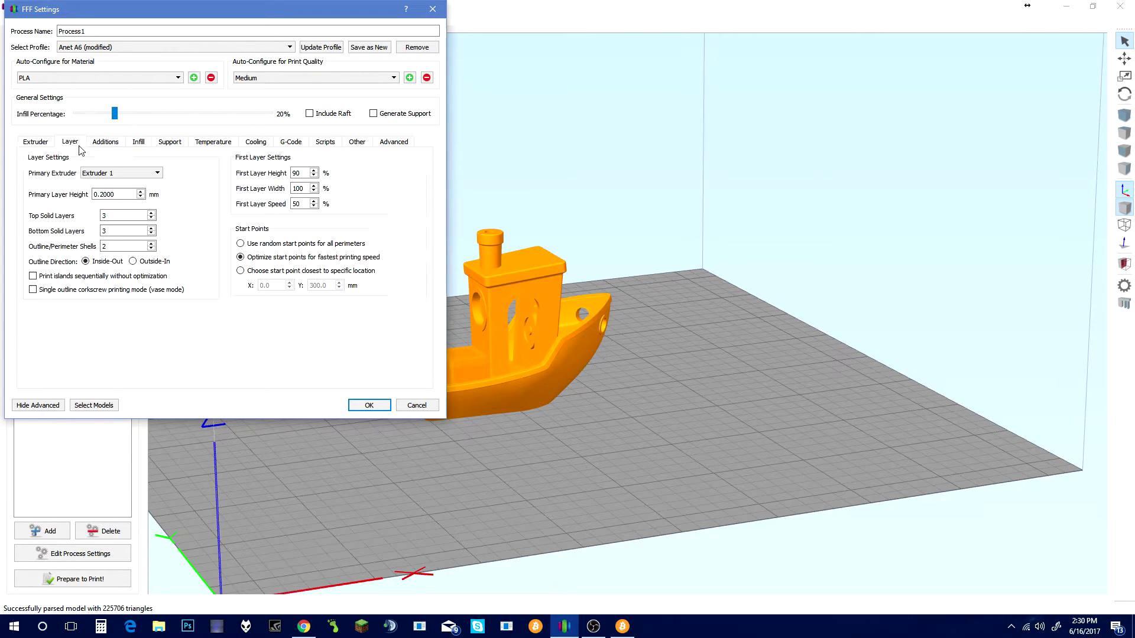
drag(115, 194, 64, 187)
text(0.3)
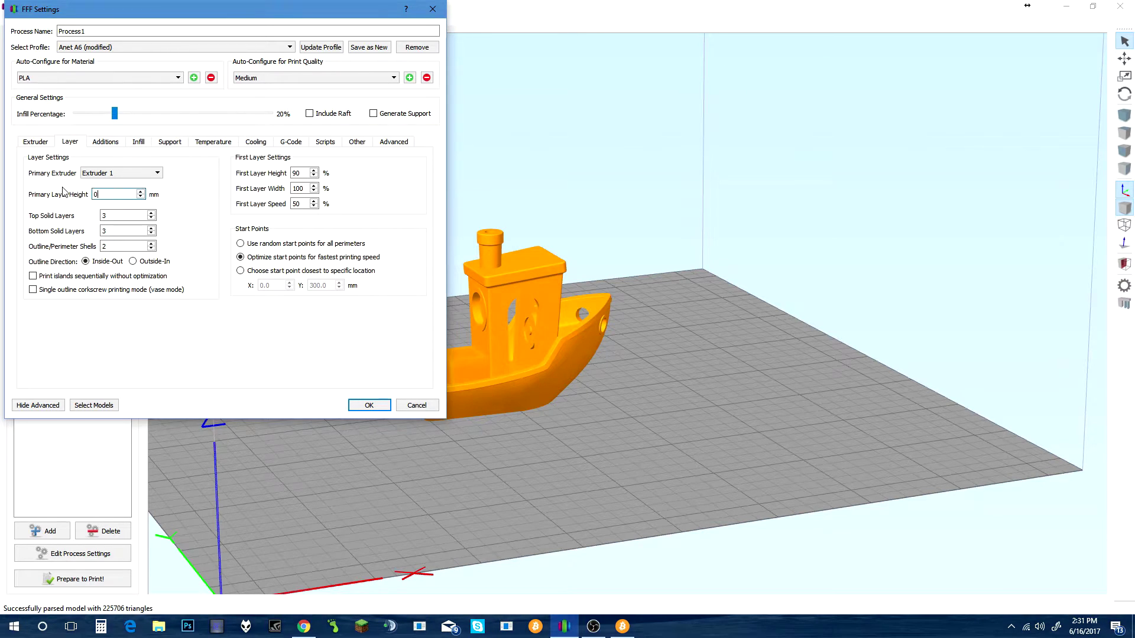
key(Tab)
key(Tab)
key(Tab)
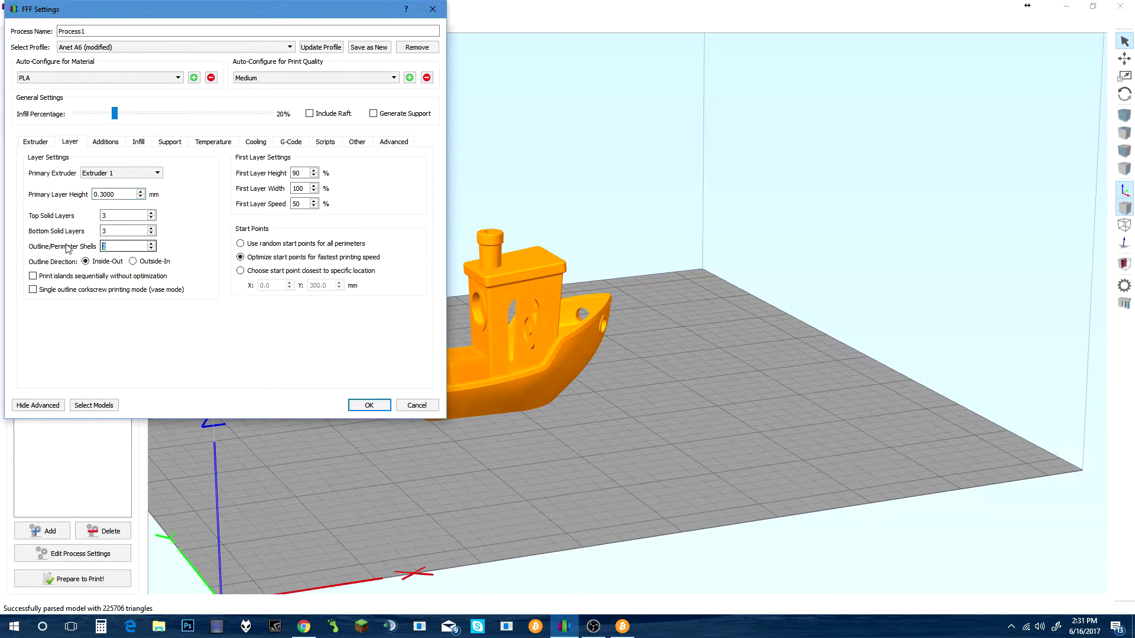
text(4)
Raise the number of bottom and top solid layers by one each.
click(153, 228)
click(153, 214)
key(Tab)
key(Tab)
Enable the raft, disable its base layers and lower its number of layers.
click(117, 143)
click(76, 244)
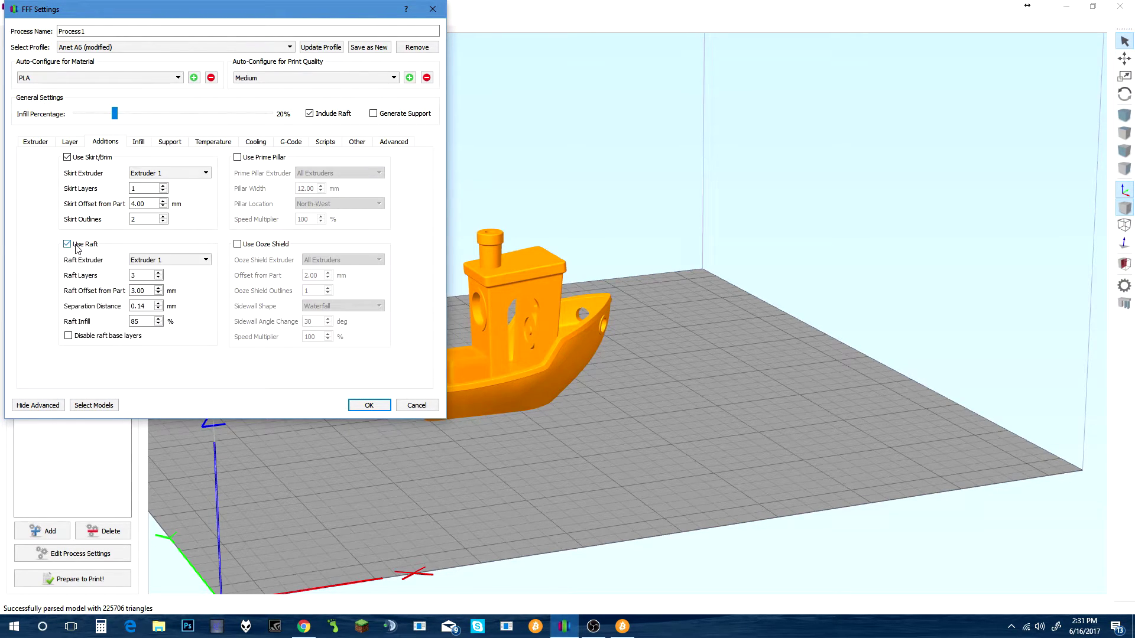
click(69, 337)
click(159, 277)
click(159, 277)
scroll(165, 208, down, 6)
Set the internal fill pattern of the infill to Wiggle.
click(145, 145)
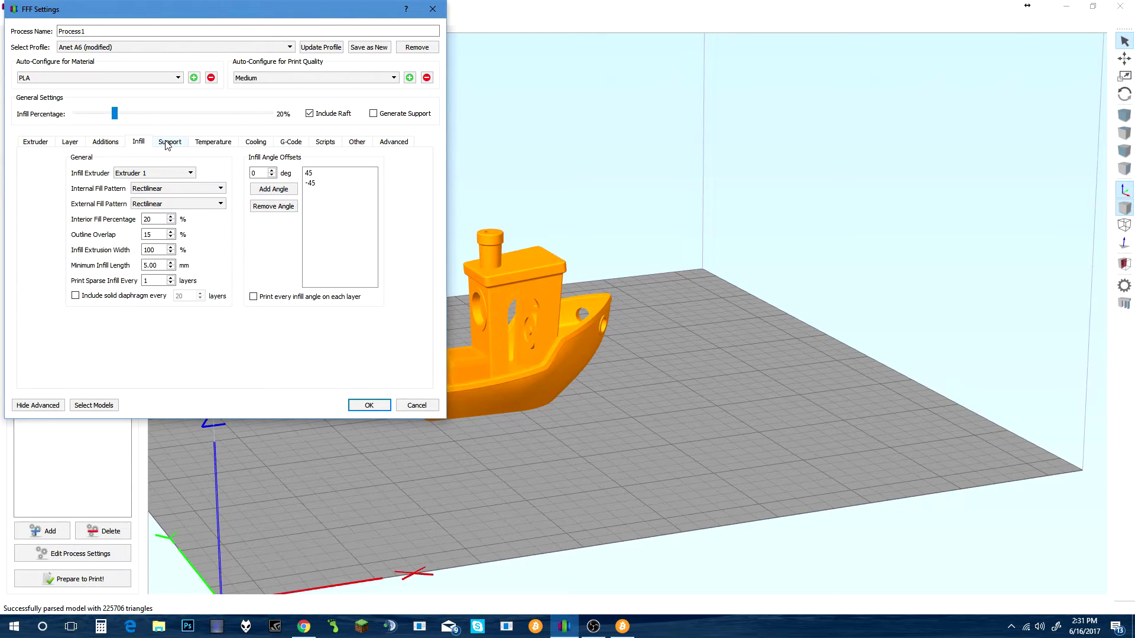
click(177, 188)
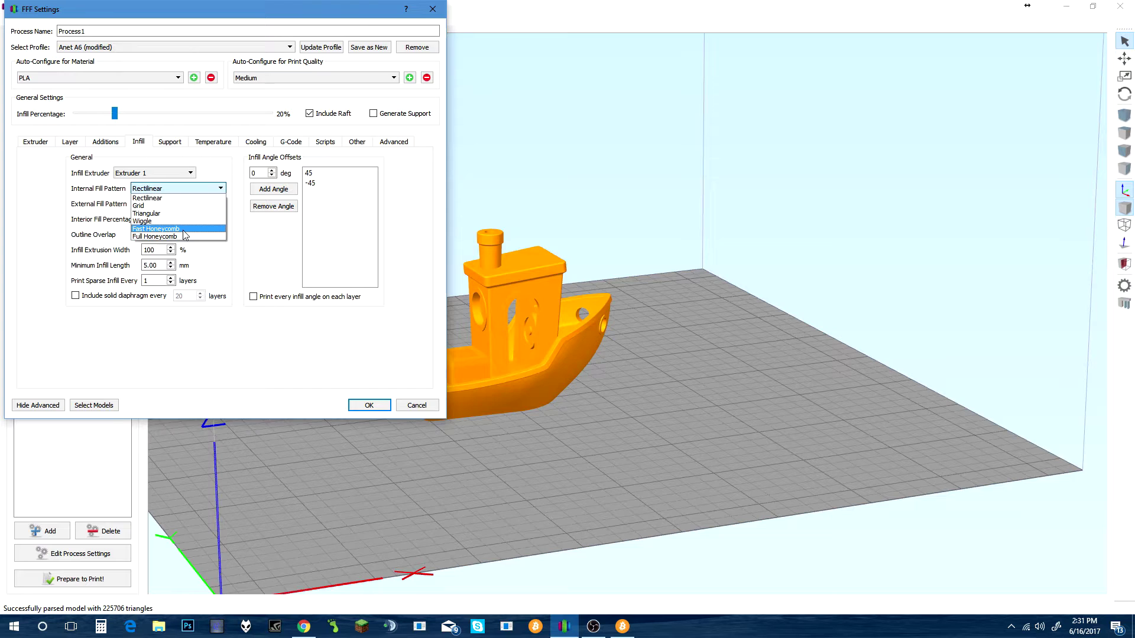
click(179, 221)
Set the Extruder 1 temperature setpoint for layer 1 to 215 °C.
click(171, 143)
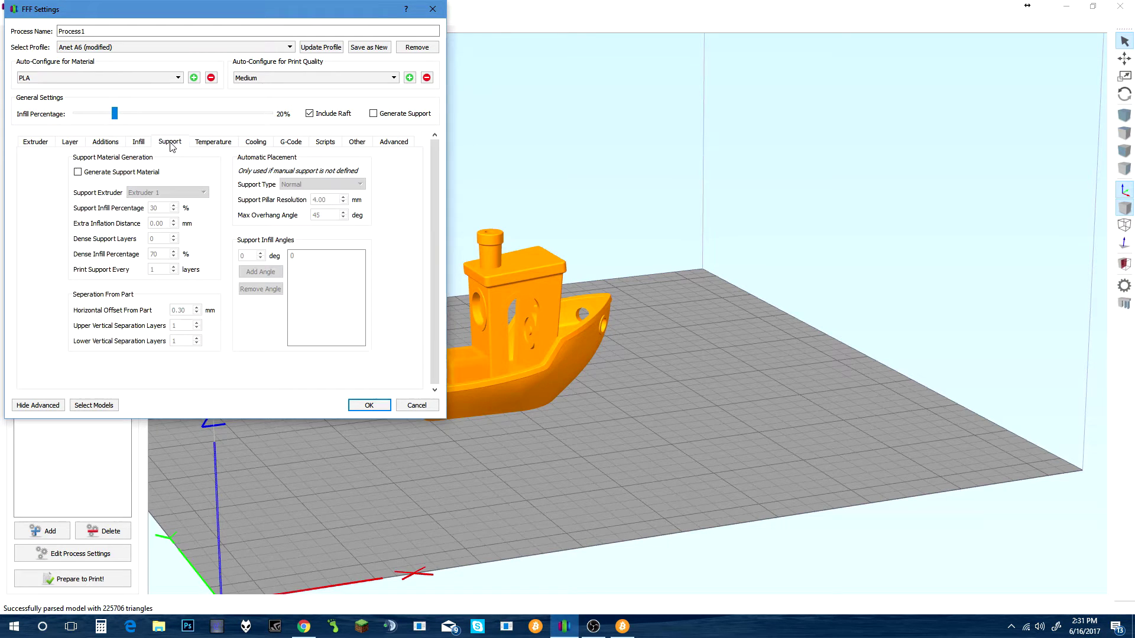
click(221, 146)
double_click(253, 293)
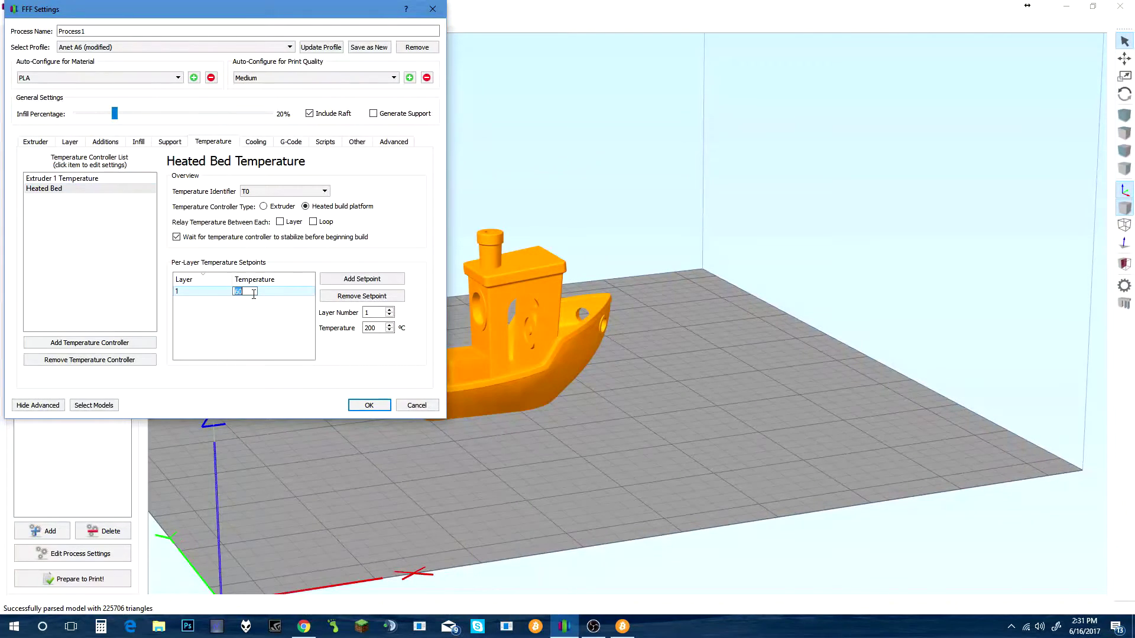
click(62, 179)
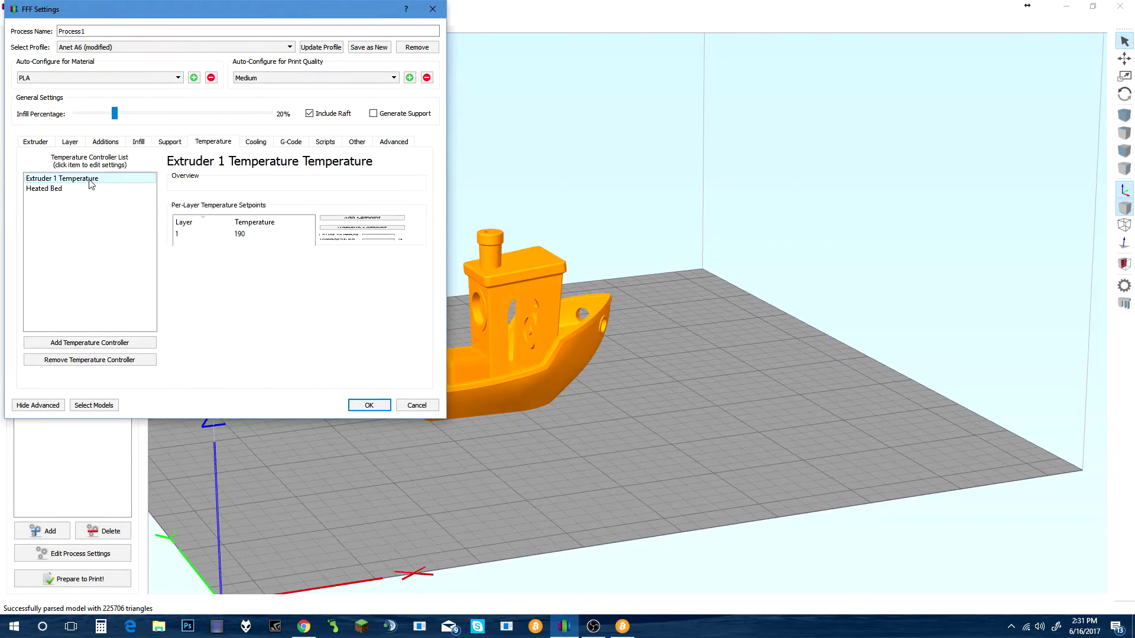
double_click(266, 291)
text(215)
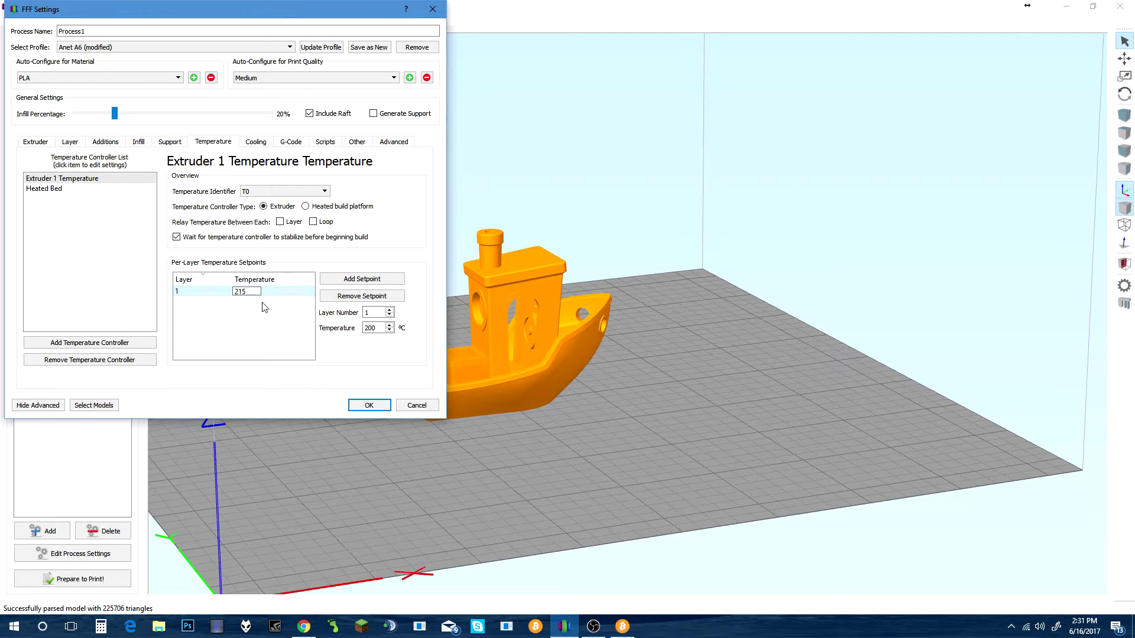
key(Return)
Set the cooling fan speed of the layer 2 setpoint to 50 percent.
click(258, 144)
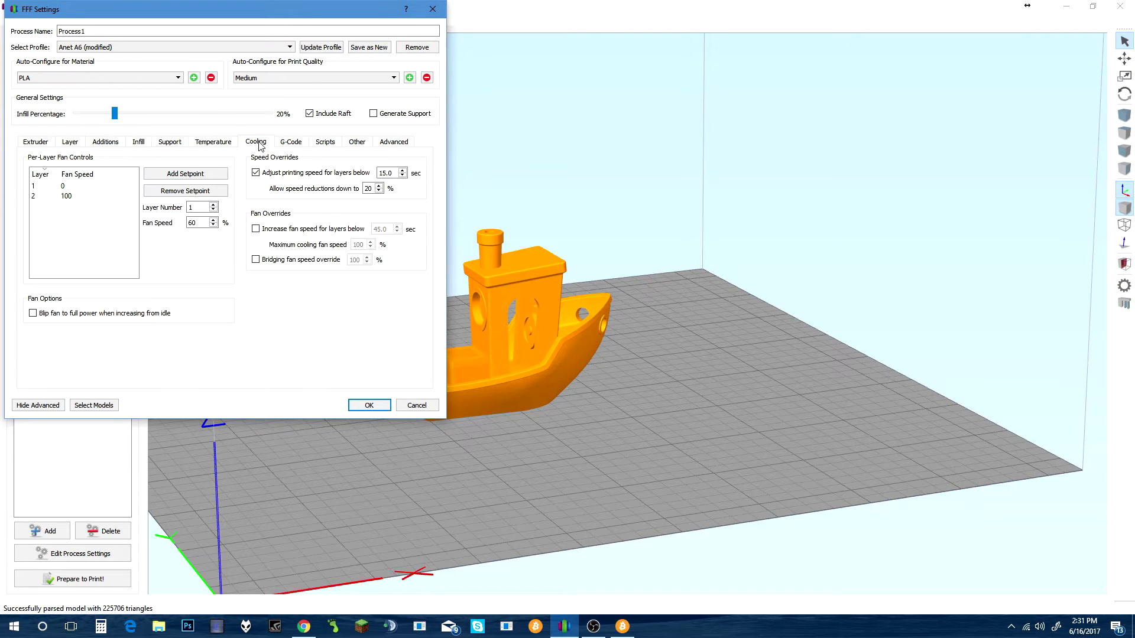
click(37, 198)
click(44, 196)
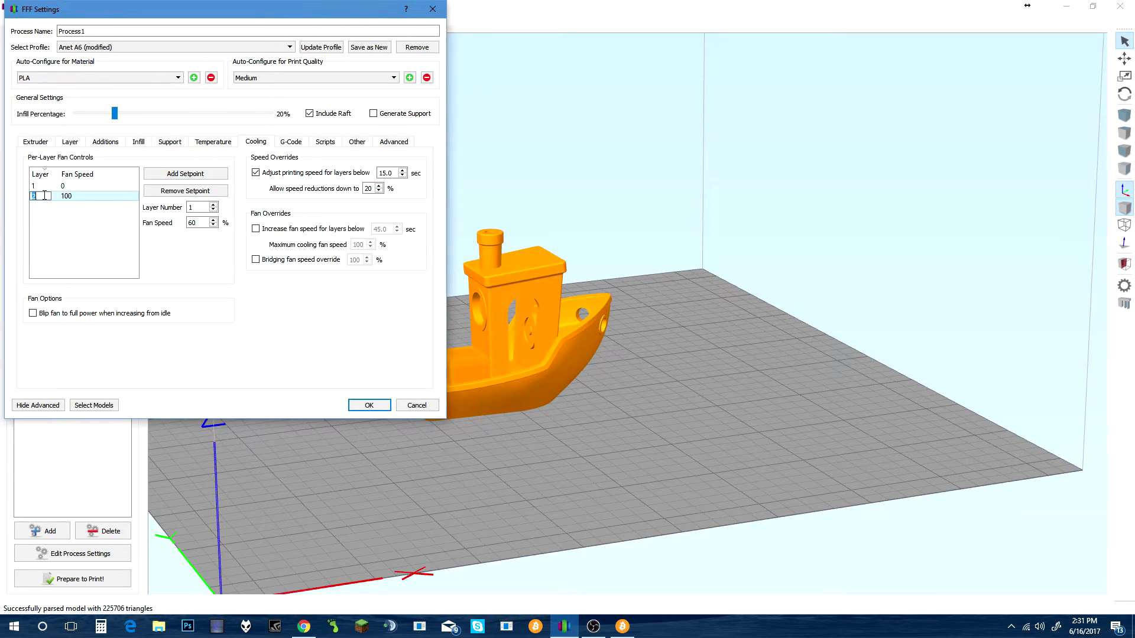
click(82, 199)
click(81, 197)
text(6)
key(Return)
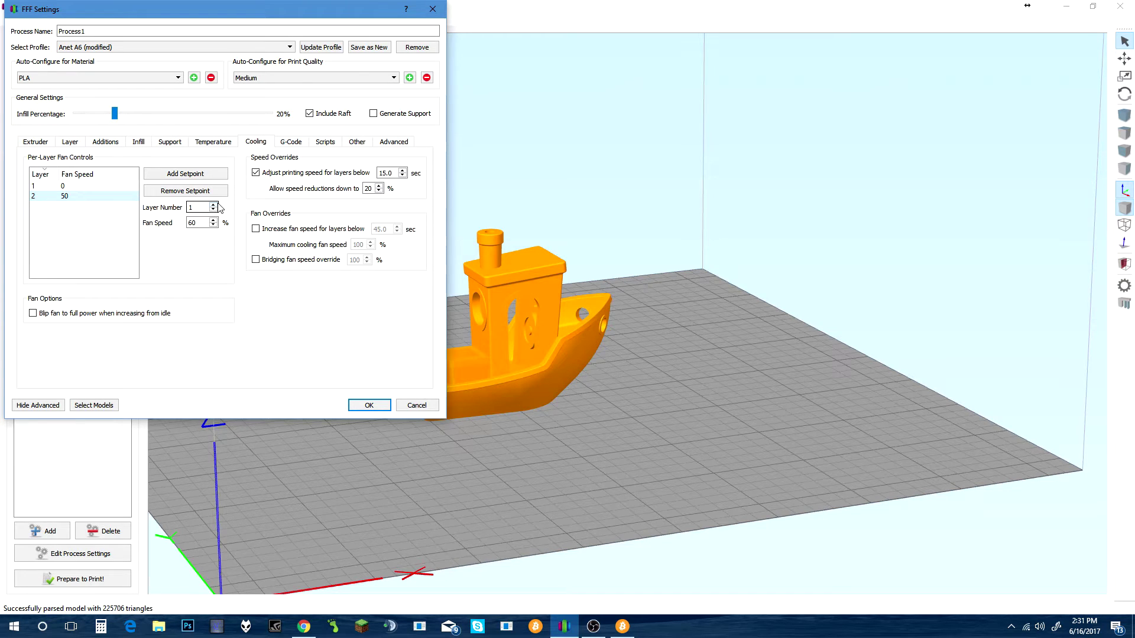
Add a cooling fan setpoint of 100 percent at layer 4.
key(Tab)
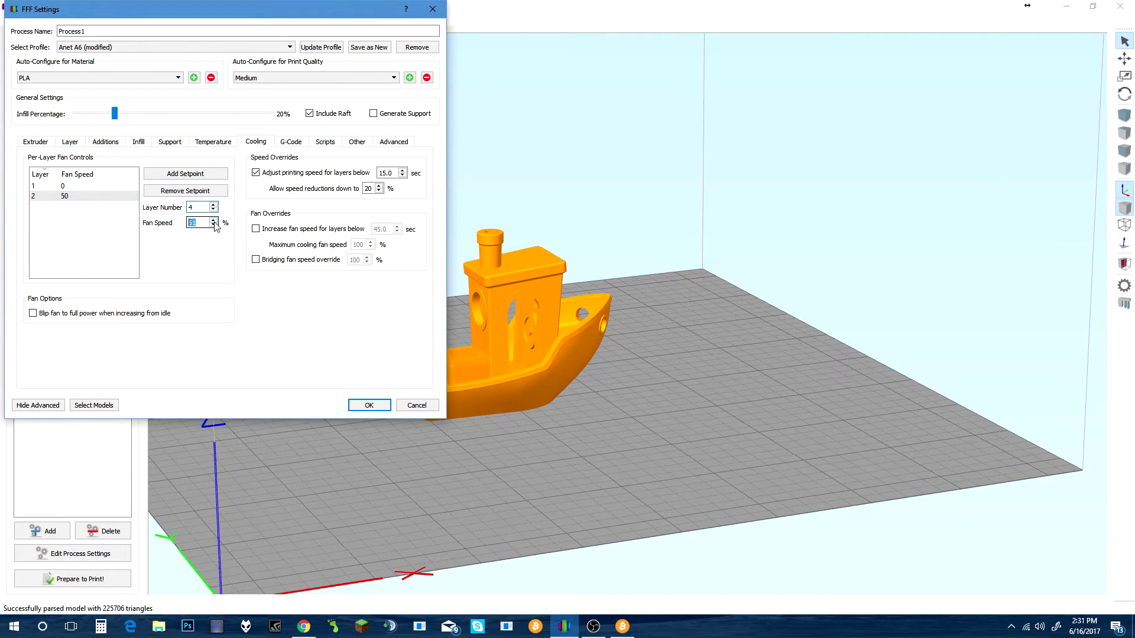
text(100)
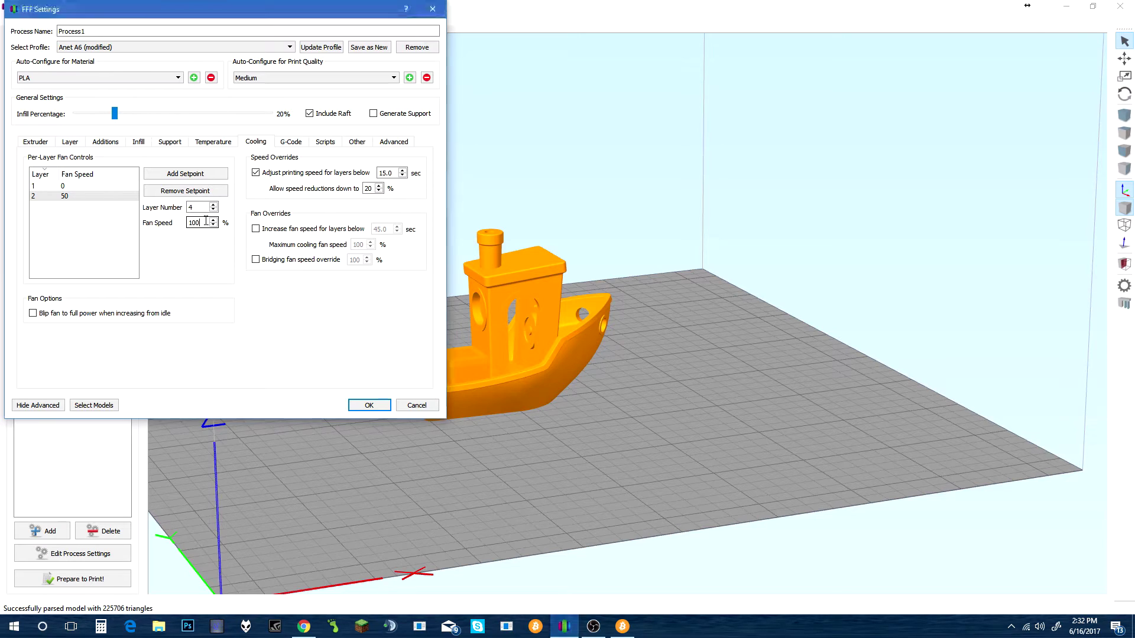
click(202, 180)
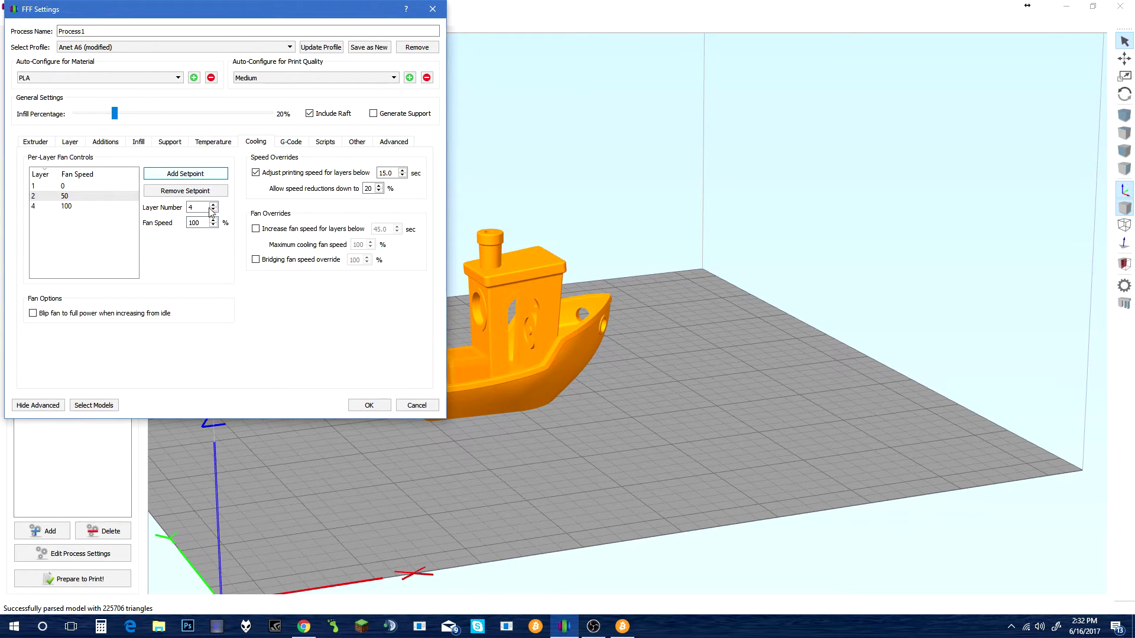
Check the process's G-Code options and open its ending script.
click(288, 143)
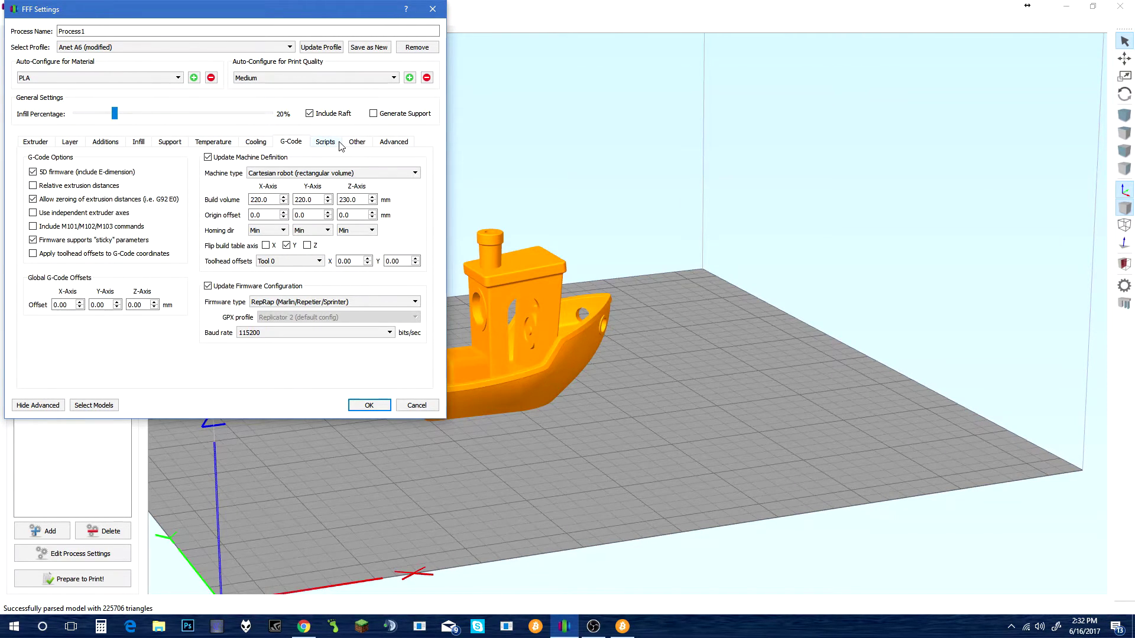
click(326, 142)
click(290, 161)
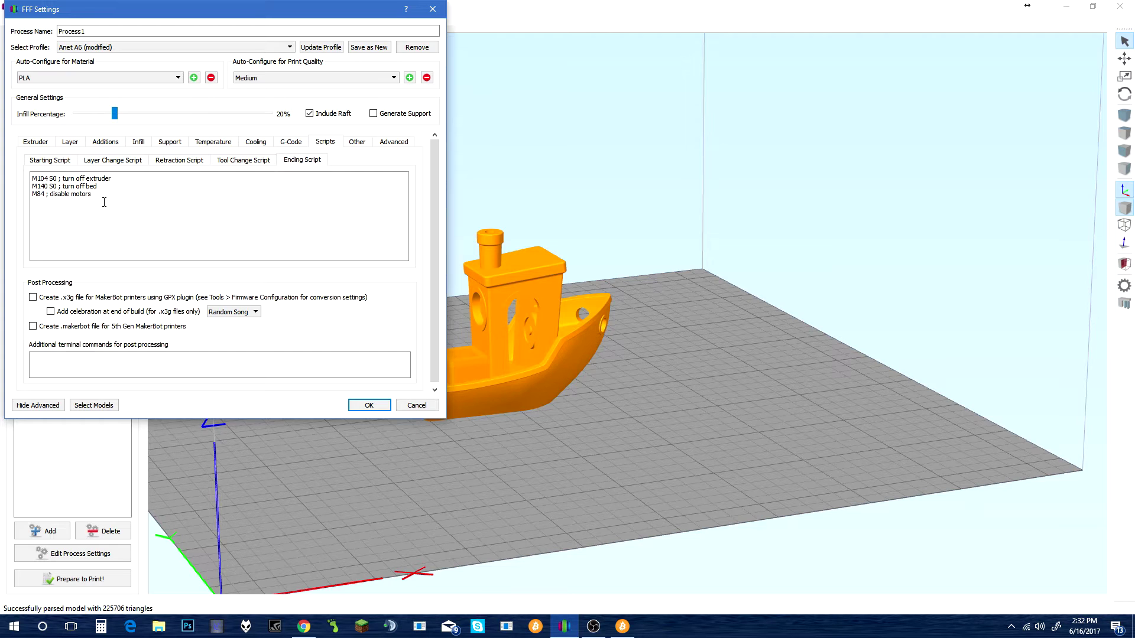
Update the Anet A6 profile with the current process settings.
click(95, 48)
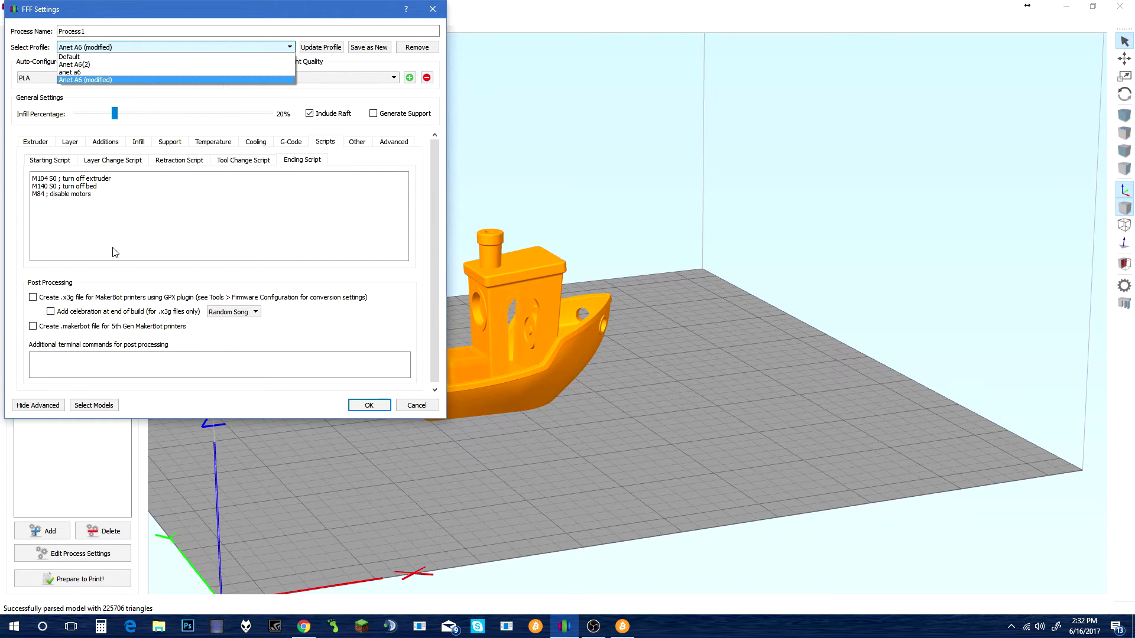
click(81, 74)
click(321, 47)
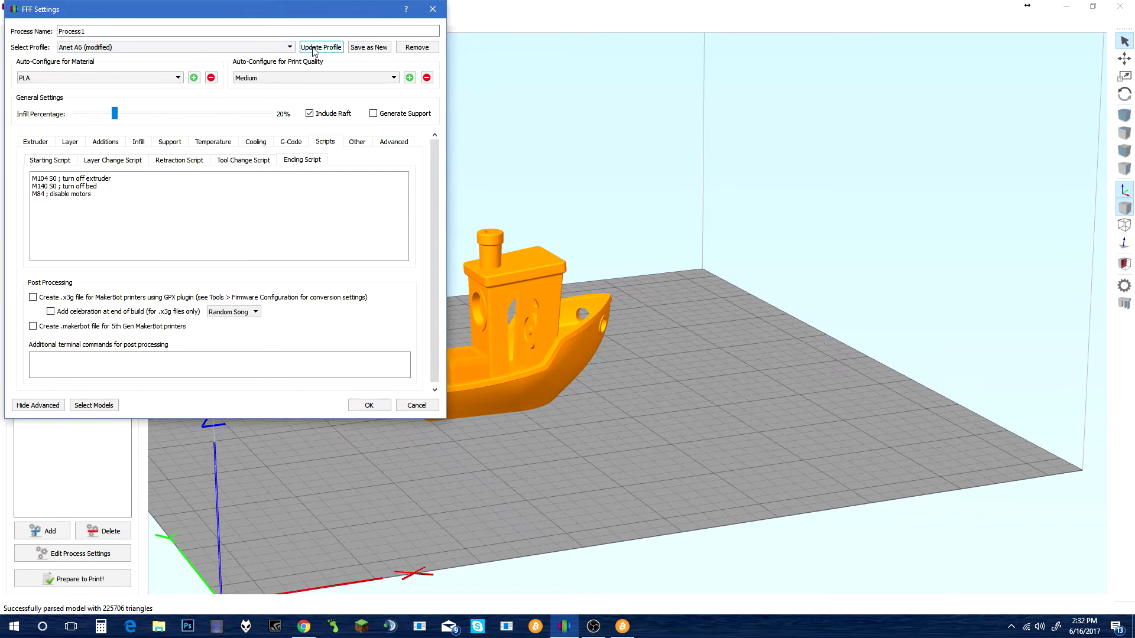
Load the older profile named anet a6 in lowercase and copy its entire ending script.
click(120, 48)
click(94, 73)
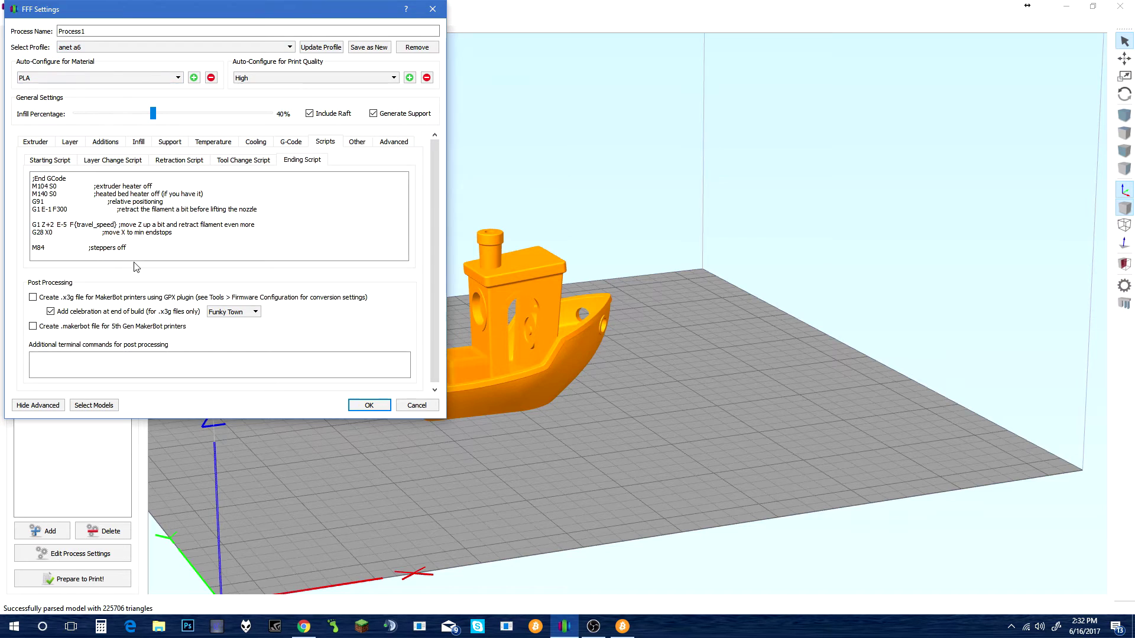
drag(90, 252, 24, 167)
key(ctrl+c)
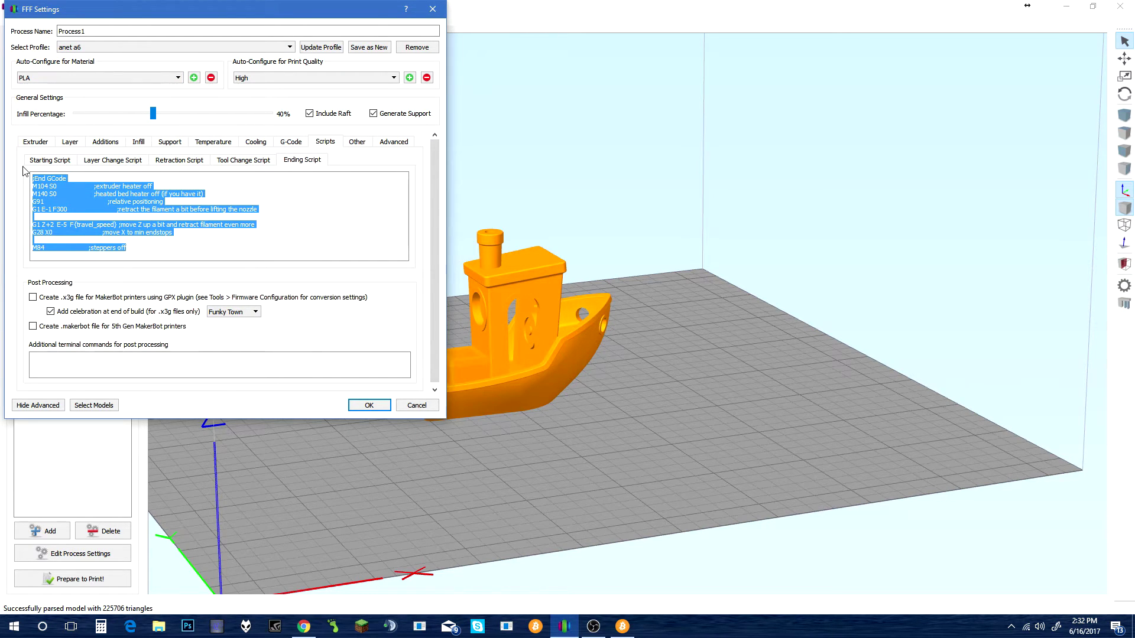
Return to the Anet A6 profile, replace its ending script with the copied one, and enable the celebration at end of build.
click(94, 47)
click(97, 71)
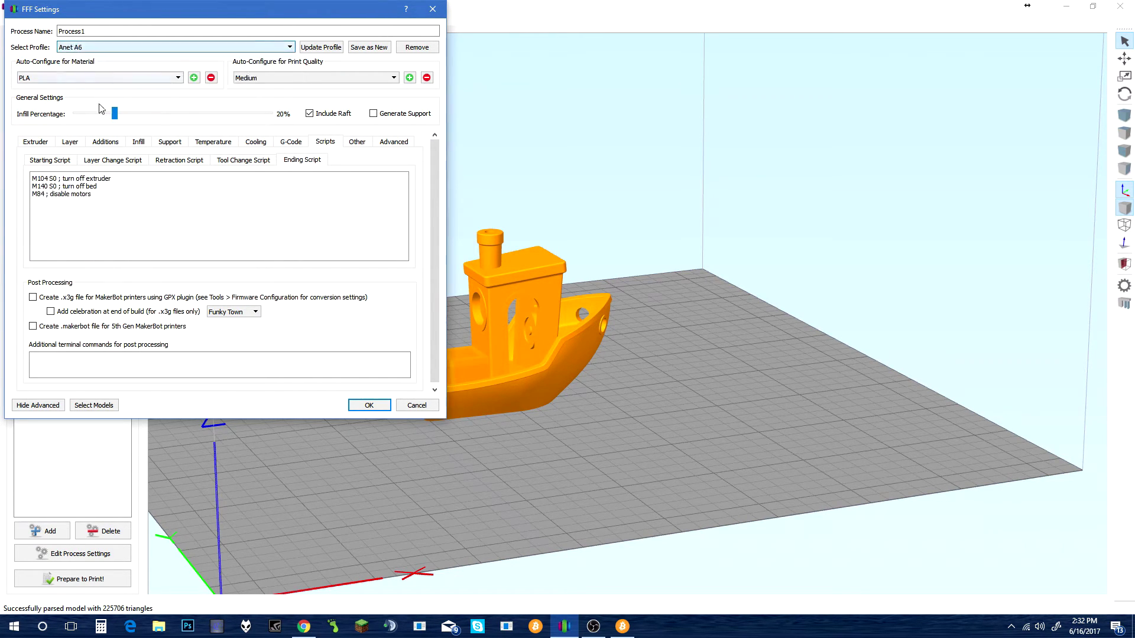
drag(112, 204, 1, 164)
key(ctrl+v)
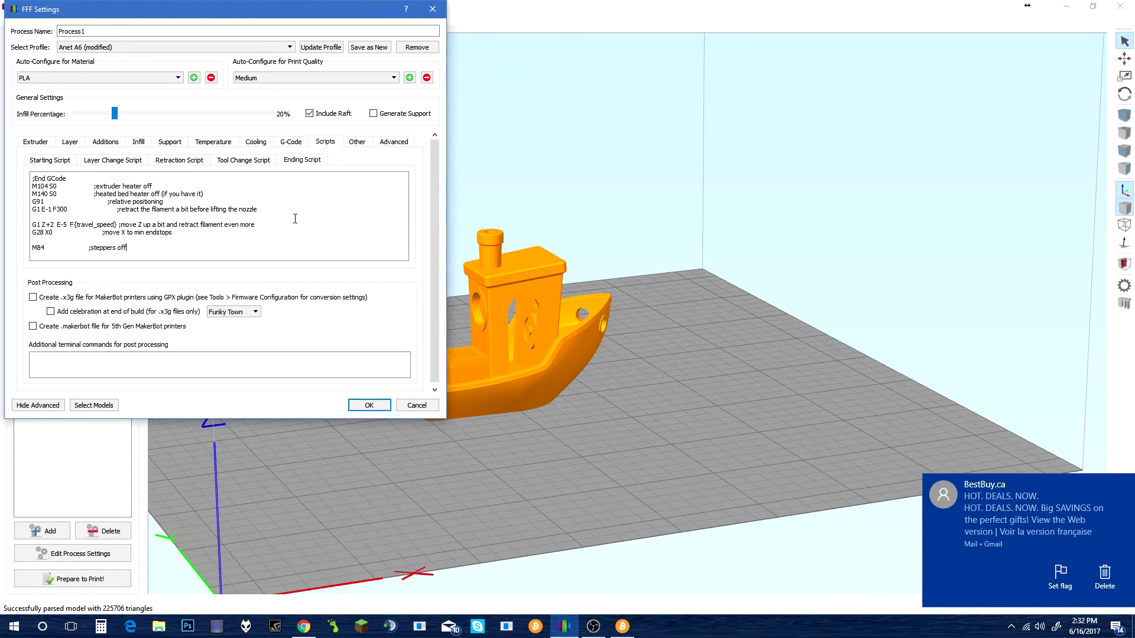
click(51, 312)
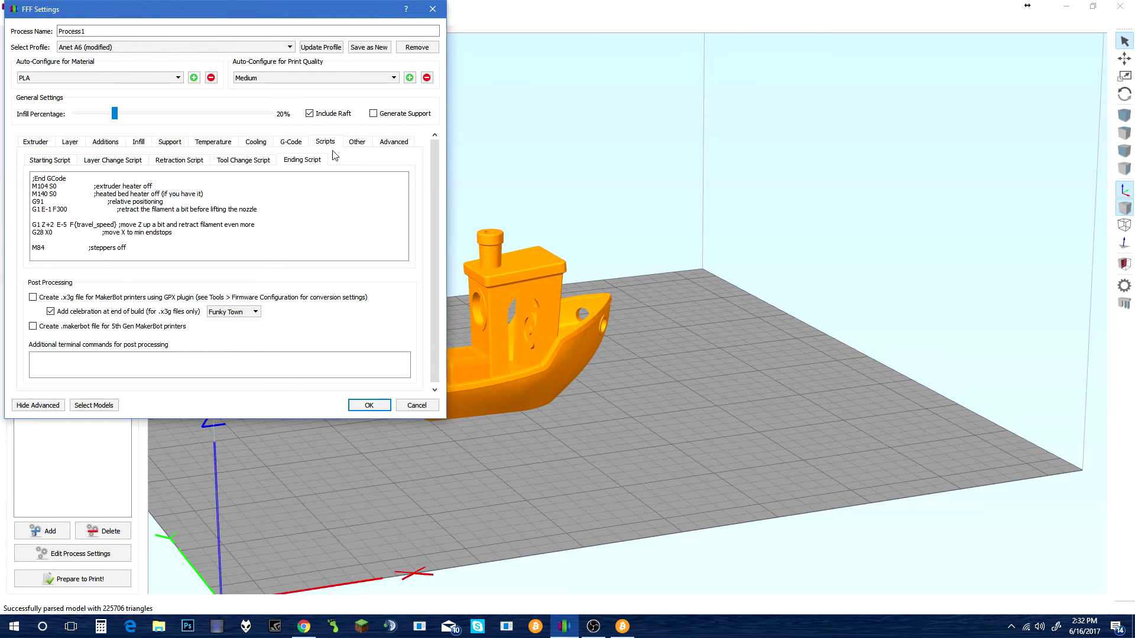
Set the default printing speed to 70 mm/s and the outline and solid infill underspeeds to 100%.
click(356, 143)
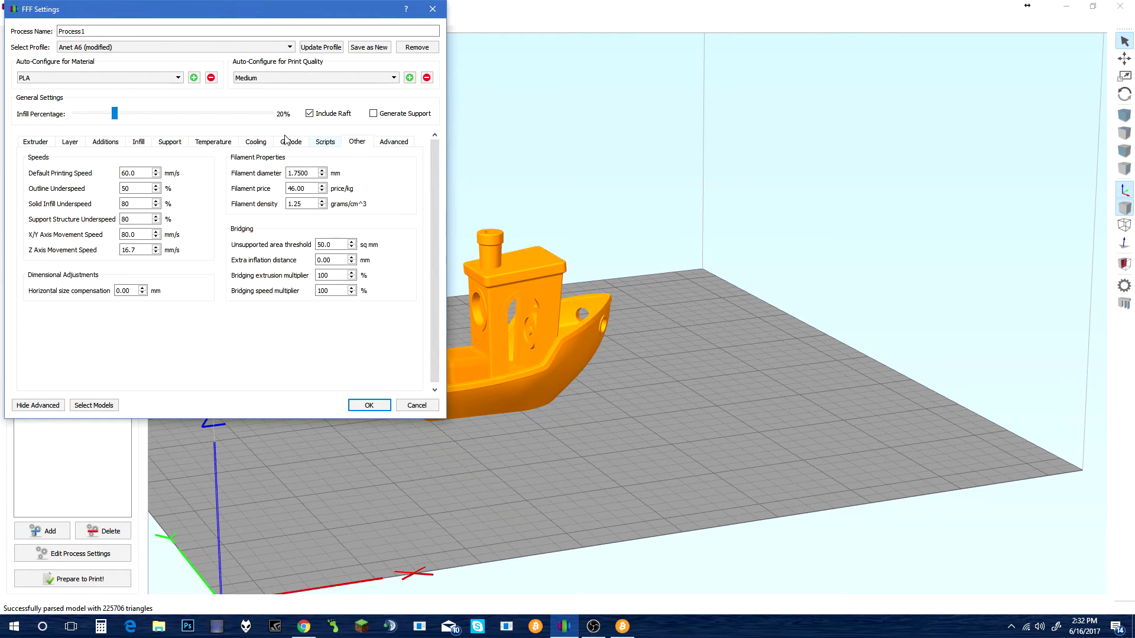
text(70)
click(140, 188)
text(100)
text(1)
text(00)
Set the support structure underspeed to 80%, the X/Y axis movement speed to 120 mm/s and the Z axis movement speed to 12 mm/s.
text(80)
key(Tab)
text(120)
key(Tab)
text(12)
key(Tab)
Enable avoiding outline crossings for travel movements in the advanced movement behavior.
click(392, 142)
click(230, 267)
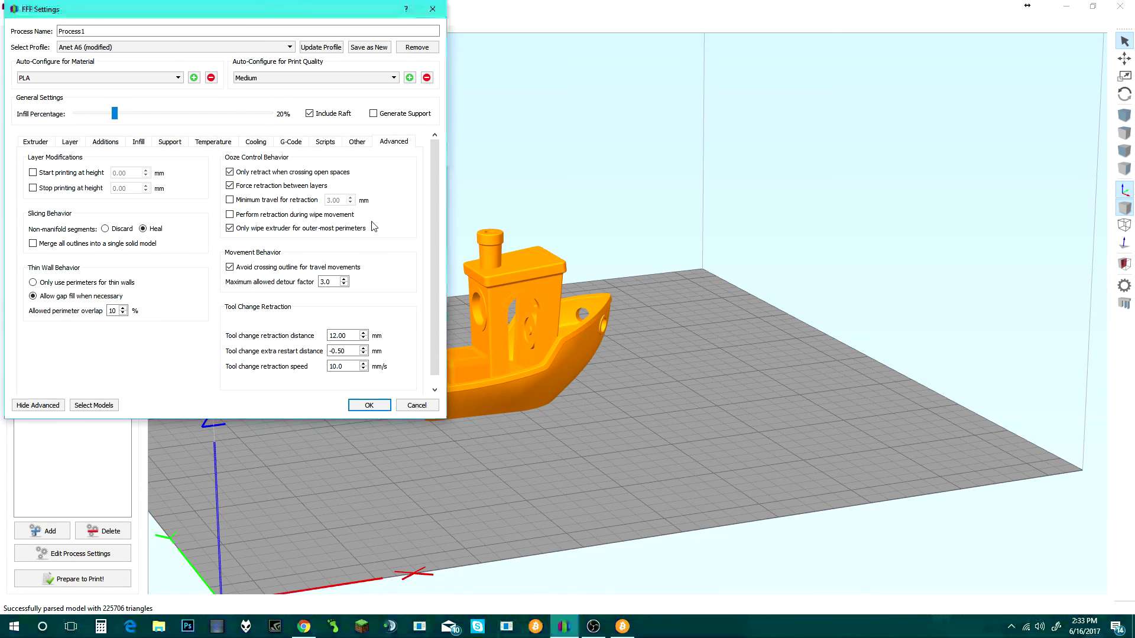
mouse_move(382, 232)
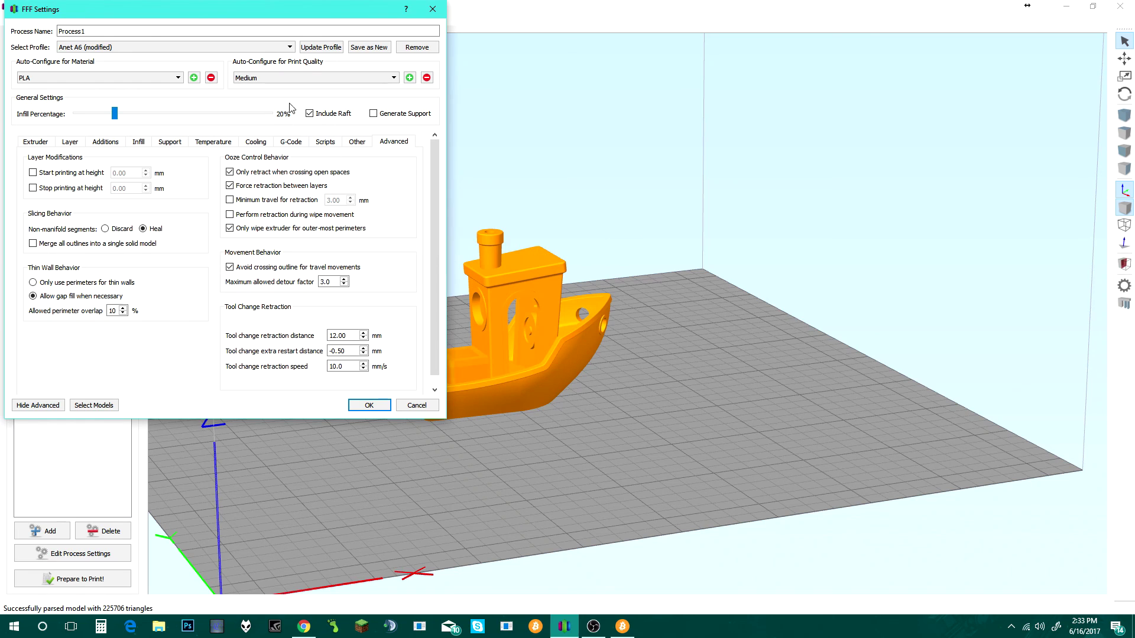
Update the Anet A6 profile with the changed settings, accept them, and prepare the 3DBenchy model for printing.
click(320, 47)
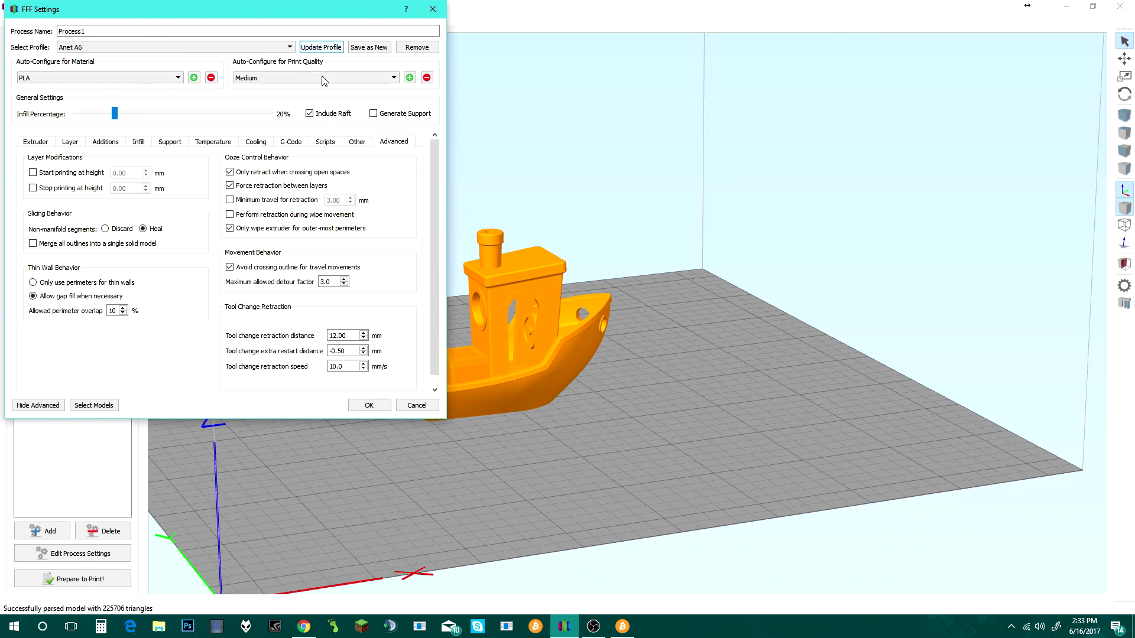
click(369, 405)
click(75, 580)
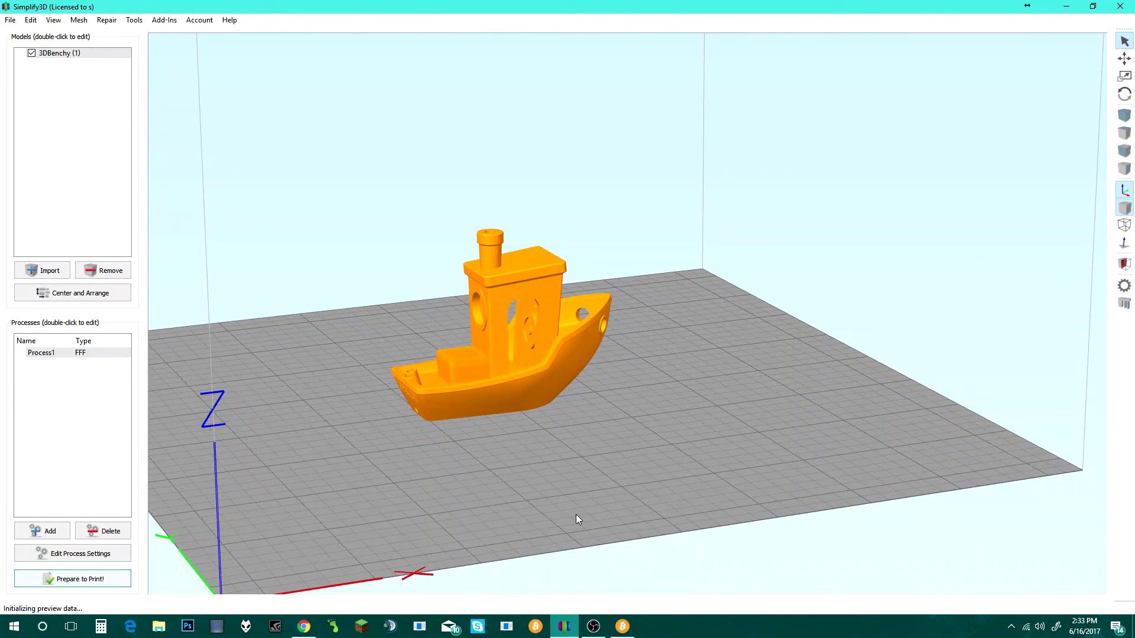